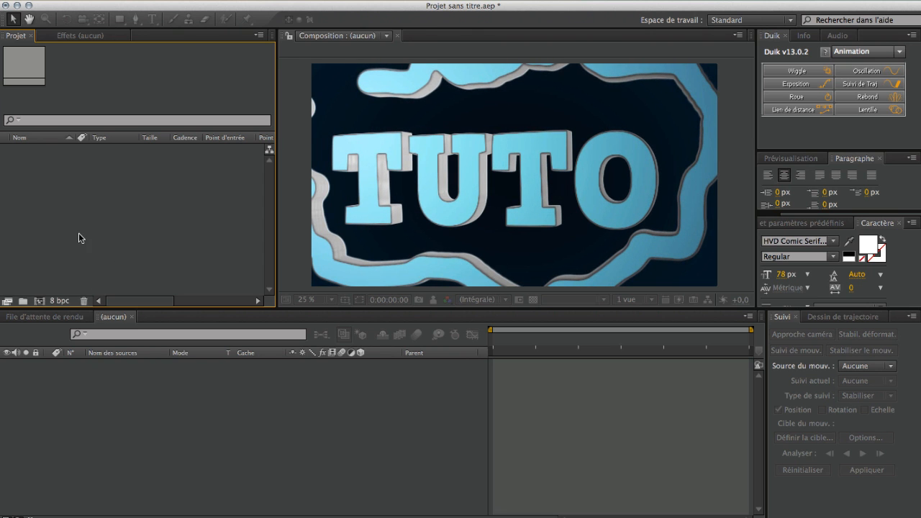
Create a new composition named 3D with the HDV/HDTV 720 25 preset.
{"action": "key", "text": "super+n"}
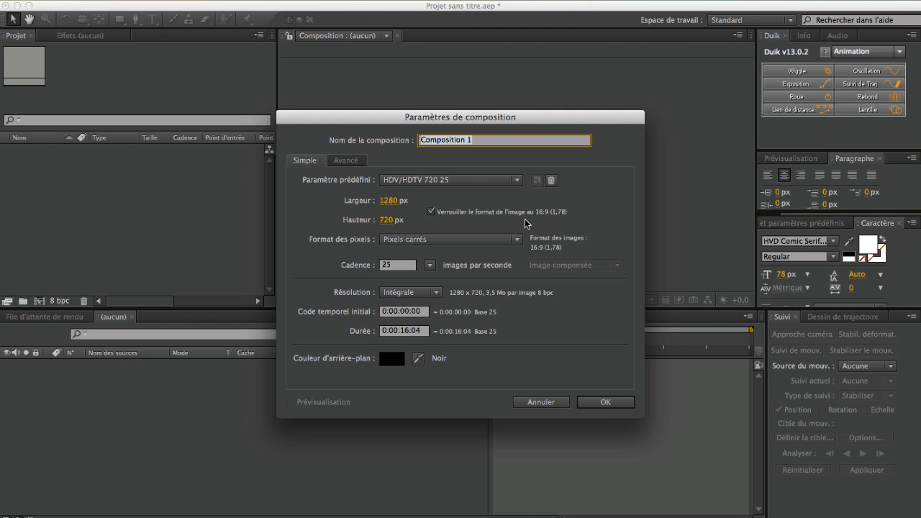
{"action": "type", "text": "3D"}
{"action": "key", "text": "Return"}
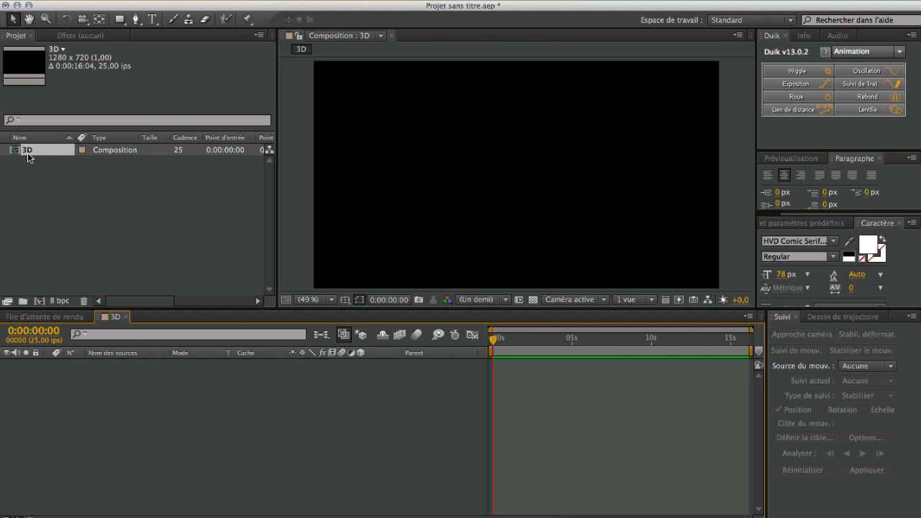
Add a text layer reading TUTO to the 3D composition.
{"action": "right_click", "coordinate": [143, 396]}
{"action": "mouse_move", "coordinate": [171, 394]}
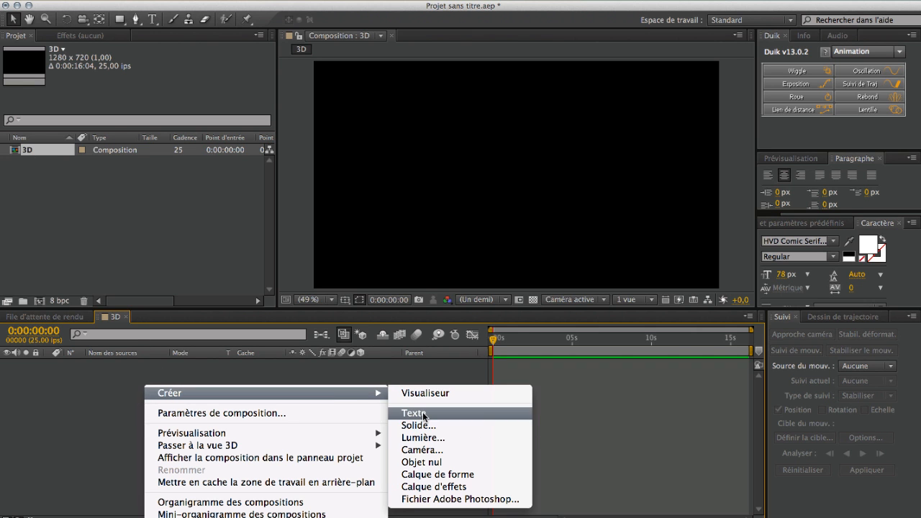
{"action": "left_click", "coordinate": [422, 410]}
{"action": "type", "text": "TUTO"}
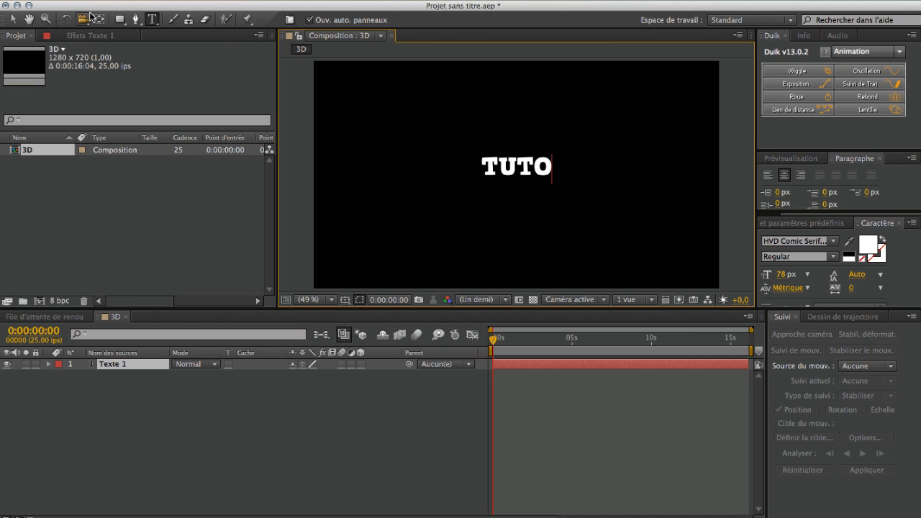
Scale the TUTO text up to about two thirds of the frame width and make it a 3D layer.
{"action": "left_click", "coordinate": [13, 19]}
{"action": "left_click_drag", "start_coordinate": [552, 158], "coordinate": [640, 157]}
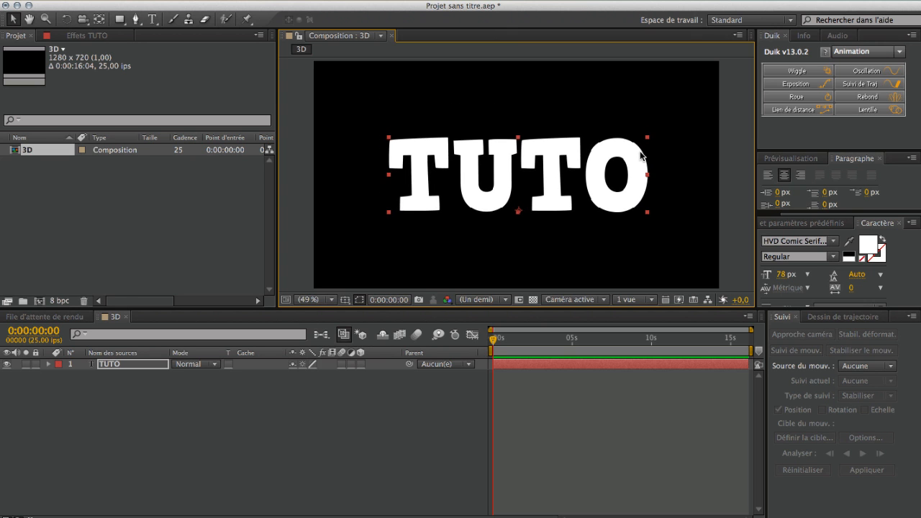
{"action": "left_click", "coordinate": [361, 364]}
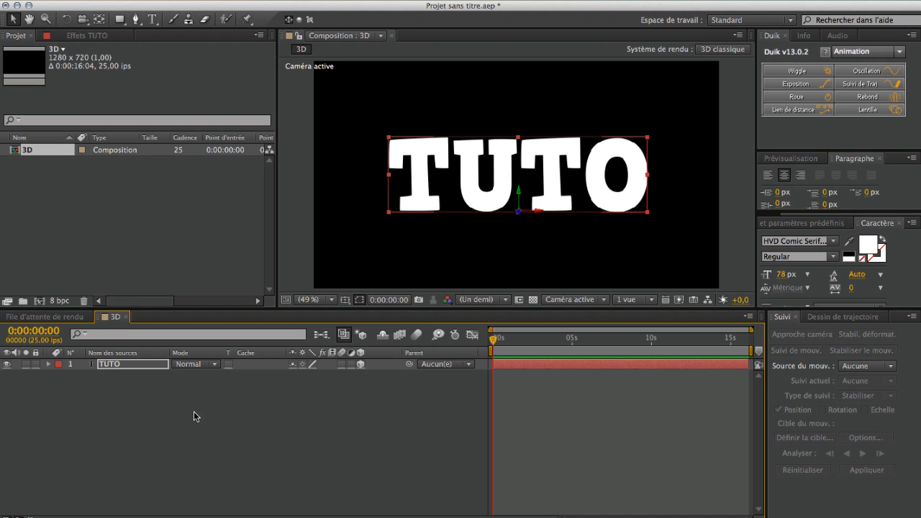
Nest the 3D composition inside a new composition and rename that new composition FINAL.
{"action": "left_click", "coordinate": [35, 217]}
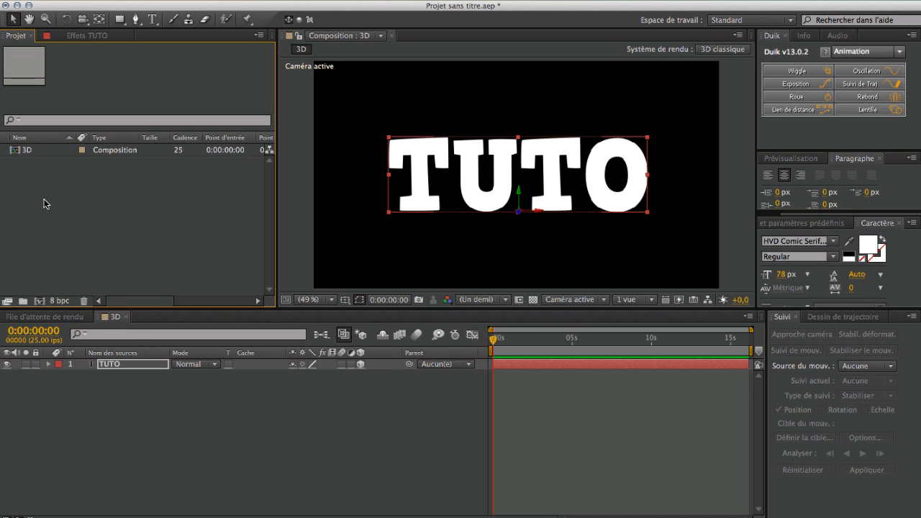
{"action": "left_click", "coordinate": [28, 150]}
{"action": "left_click_drag", "start_coordinate": [27, 151], "coordinate": [41, 301]}
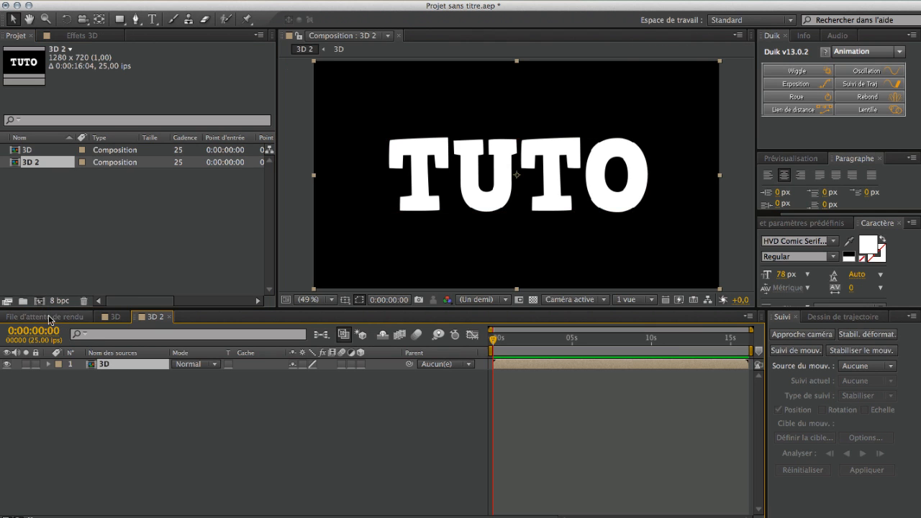
{"action": "left_click", "coordinate": [186, 410]}
{"action": "left_click", "coordinate": [49, 172]}
{"action": "left_click", "coordinate": [49, 163]}
{"action": "key", "text": "Return"}
{"action": "type", "text": "FINAL"}
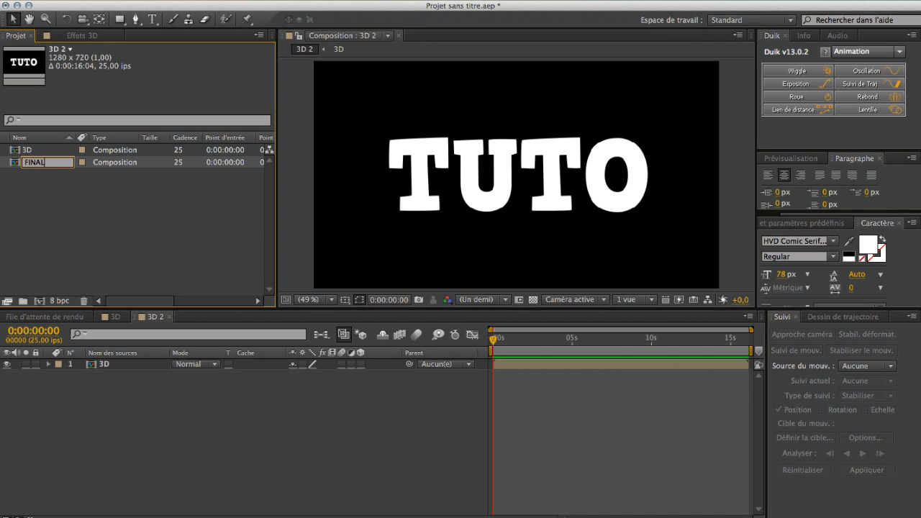
{"action": "key", "text": "Return"}
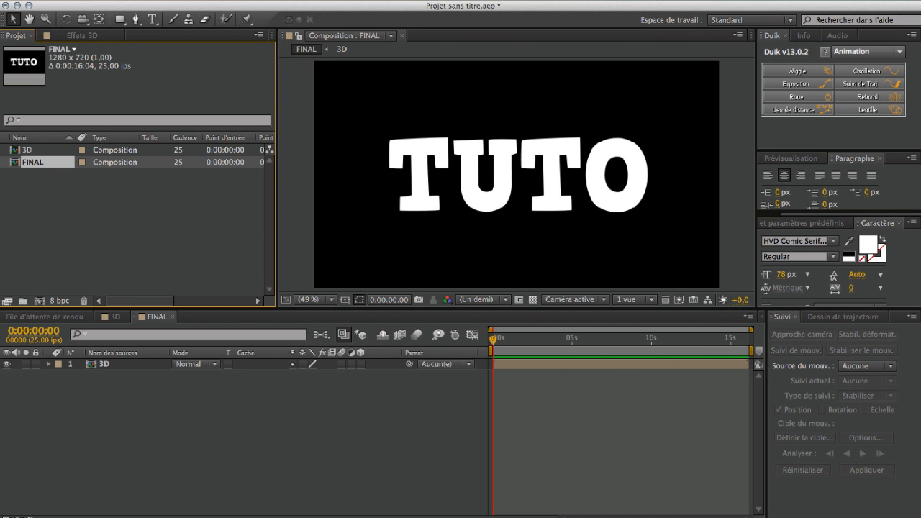
Add a camera layer to the FINAL composition with the default camera settings.
{"action": "right_click", "coordinate": [70, 388]}
{"action": "mouse_move", "coordinate": [205, 402]}
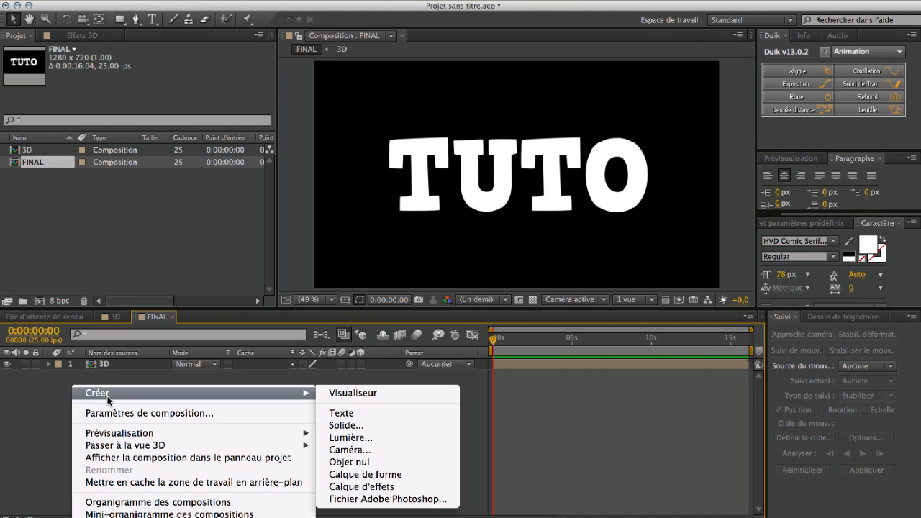
{"action": "left_click", "coordinate": [350, 450]}
{"action": "left_click", "coordinate": [669, 411]}
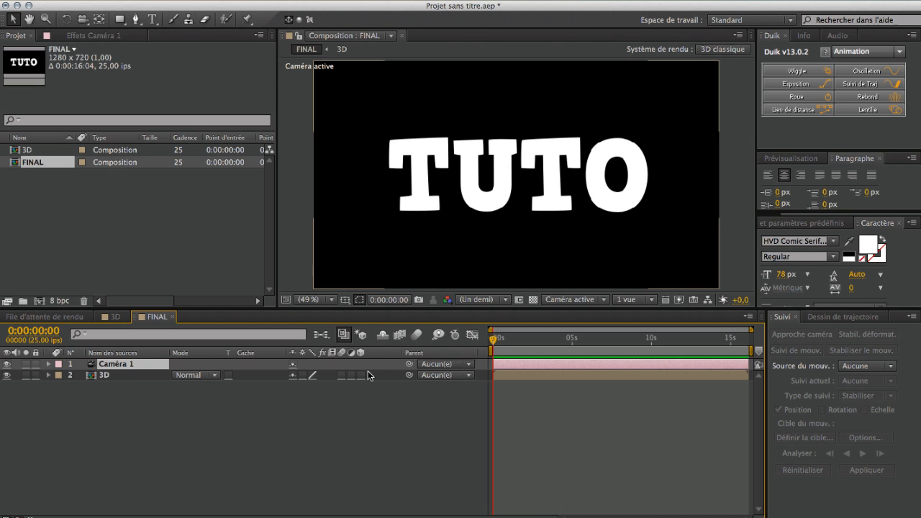
Collapse transformations on the nested 3D layer and orbit the camera to see the text at an angle.
{"action": "left_click", "coordinate": [113, 374]}
{"action": "left_click", "coordinate": [303, 375]}
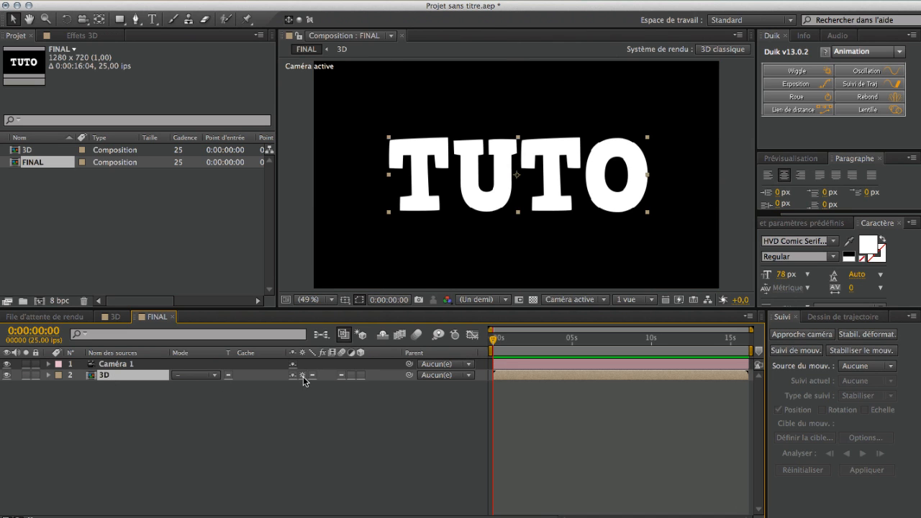
{"action": "left_click", "coordinate": [83, 19]}
{"action": "left_click_drag", "start_coordinate": [668, 182], "coordinate": [616, 212]}
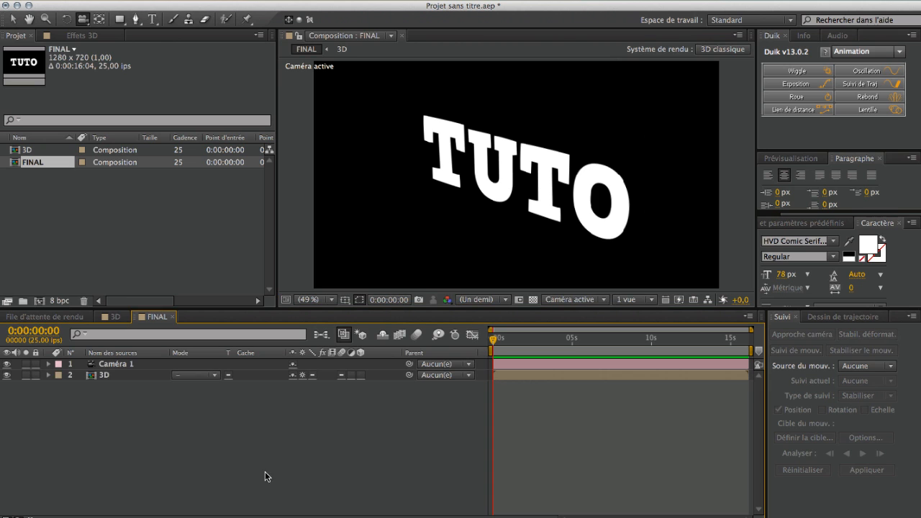
In the 3D composition, precompose the TUTO text layer as TEXTE, moving all attributes into the new composition.
{"action": "left_click", "coordinate": [116, 317]}
{"action": "left_click", "coordinate": [122, 385]}
{"action": "left_click", "coordinate": [114, 365]}
{"action": "left_click_drag", "start_coordinate": [156, 316], "coordinate": [138, 319]}
{"action": "left_click", "coordinate": [156, 317]}
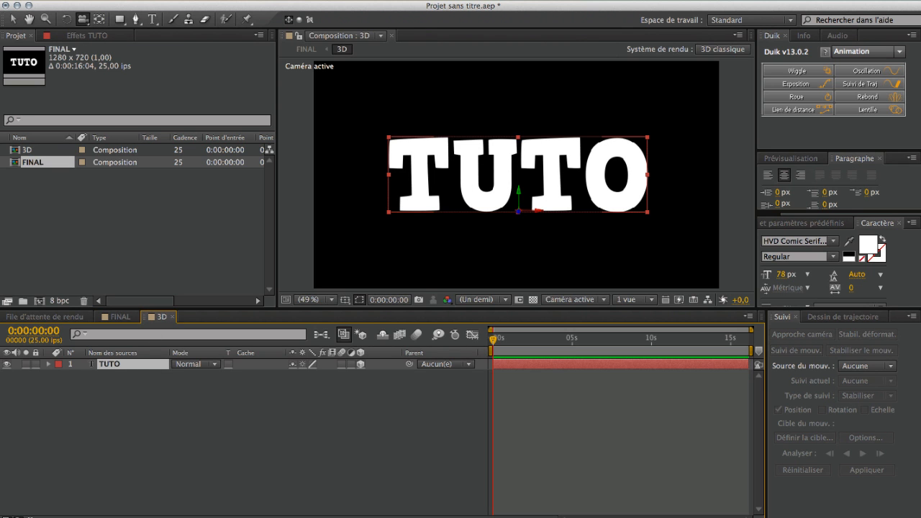
{"action": "left_click", "coordinate": [255, 2]}
{"action": "left_click", "coordinate": [306, 423]}
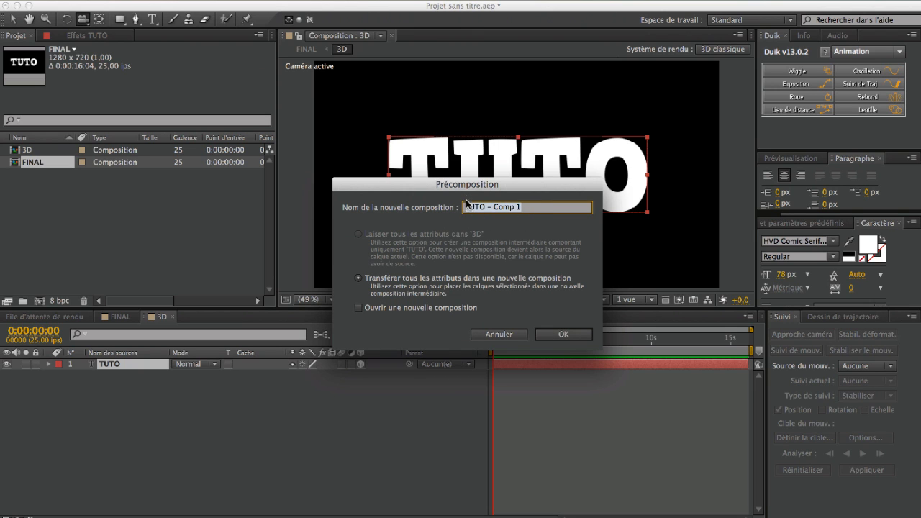
{"action": "type", "text": "TEXTE"}
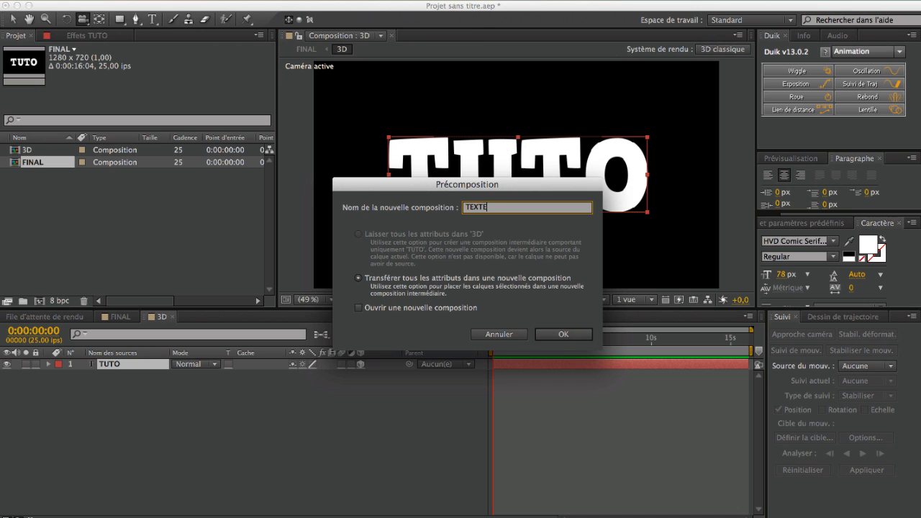
{"action": "key", "text": "Return"}
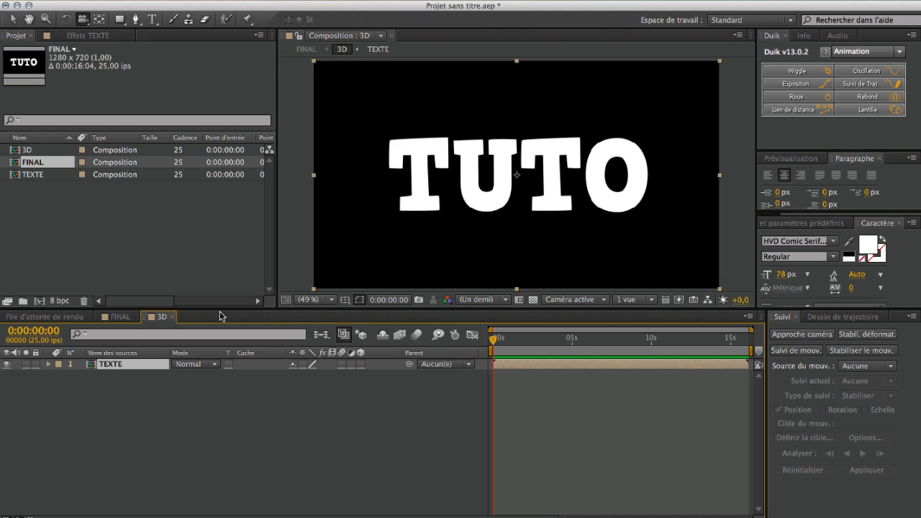
{"action": "left_click", "coordinate": [114, 425]}
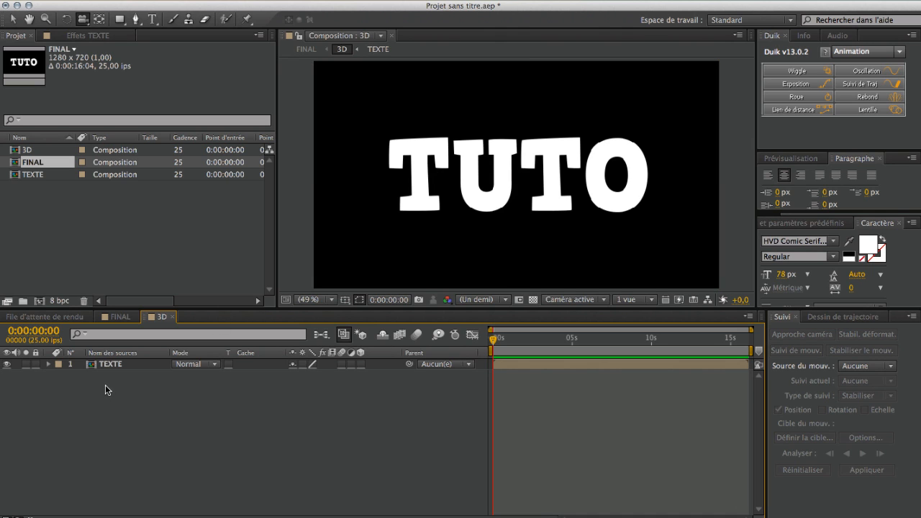
{"action": "left_click", "coordinate": [107, 367]}
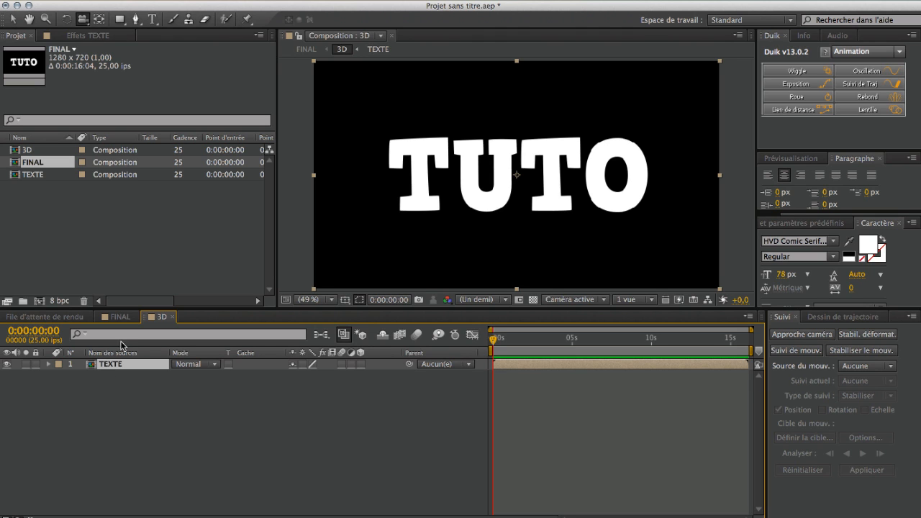
{"action": "left_click", "coordinate": [35, 177]}
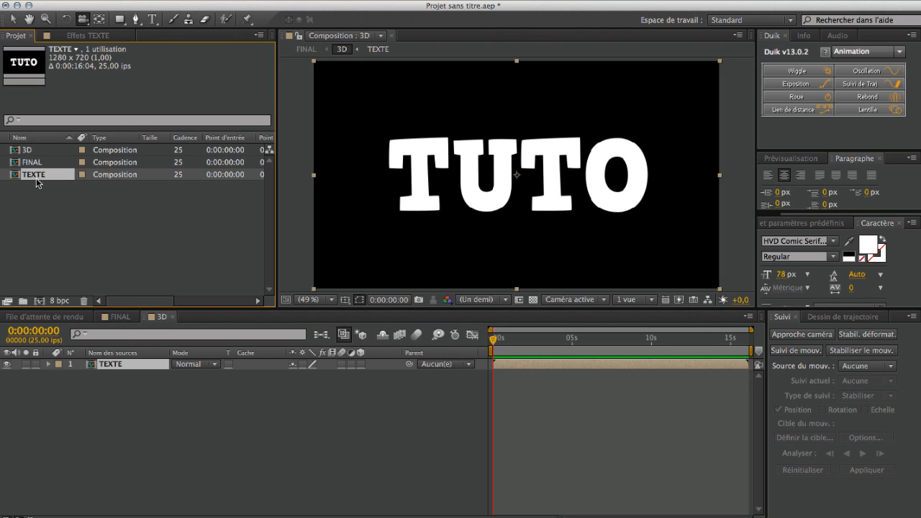
{"action": "left_click", "coordinate": [119, 389]}
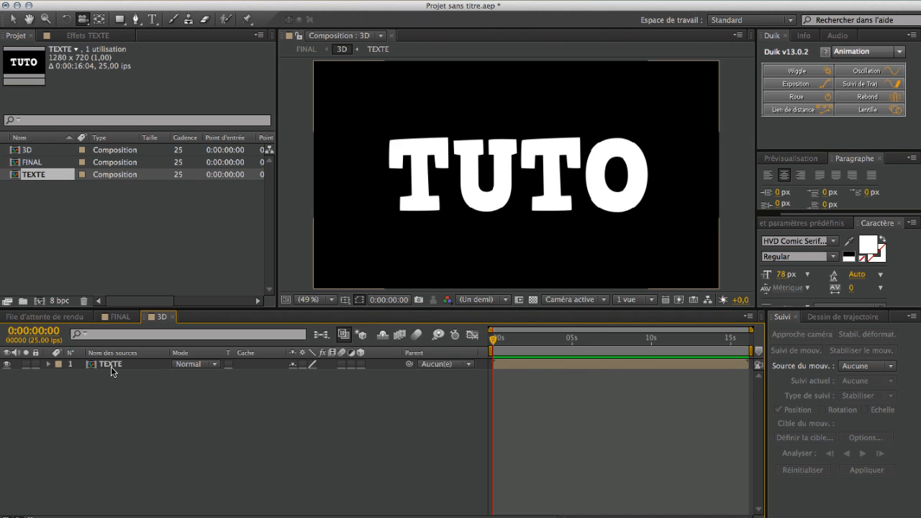
Add an expression to the TEXTE layer's Position with the lines z=(index-1)*4; and [640,360,z).
{"action": "left_click", "coordinate": [90, 367]}
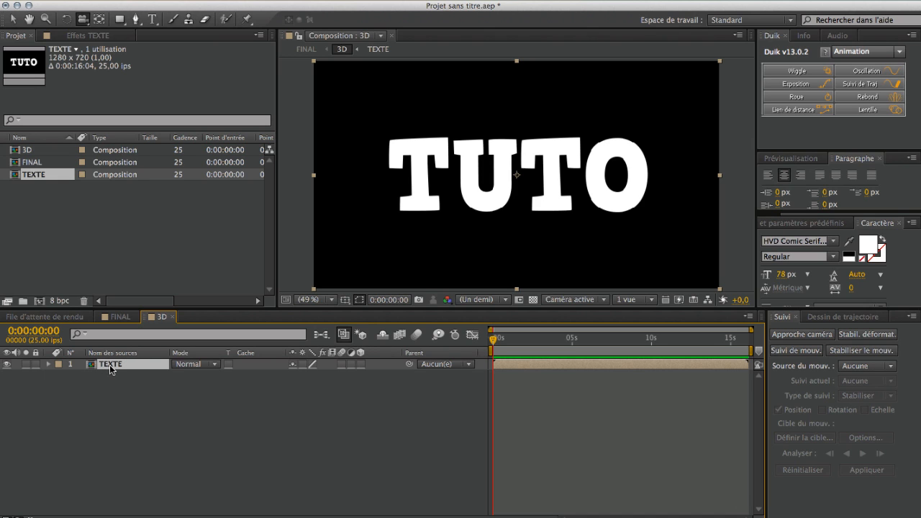
{"action": "key", "text": "p"}
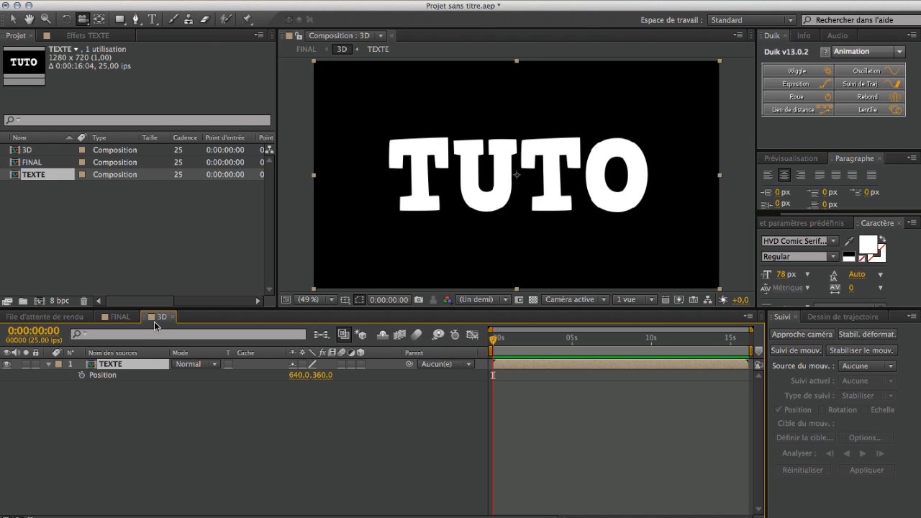
{"action": "left_click", "coordinate": [83, 376], "text": "alt"}
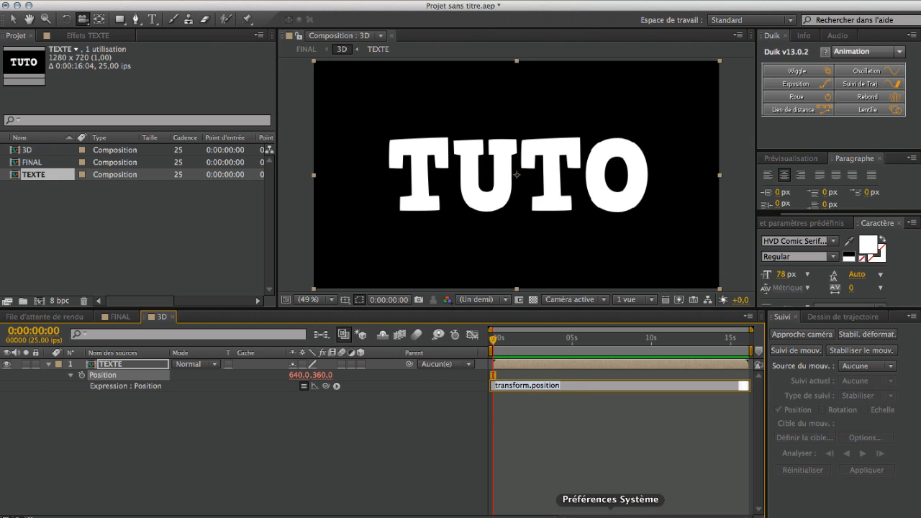
{"action": "type", "text": "z"}
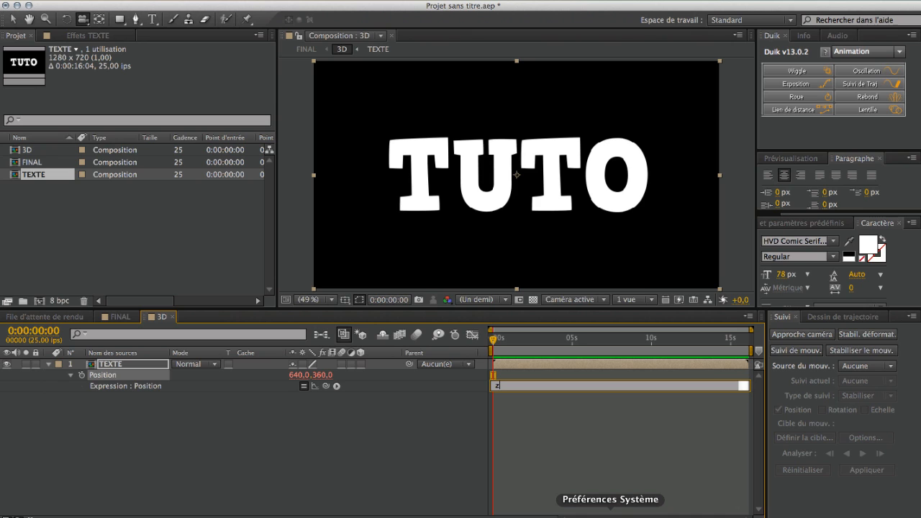
{"action": "type", "text": "=(index-1)*4;"}
{"action": "key", "text": "Return"}
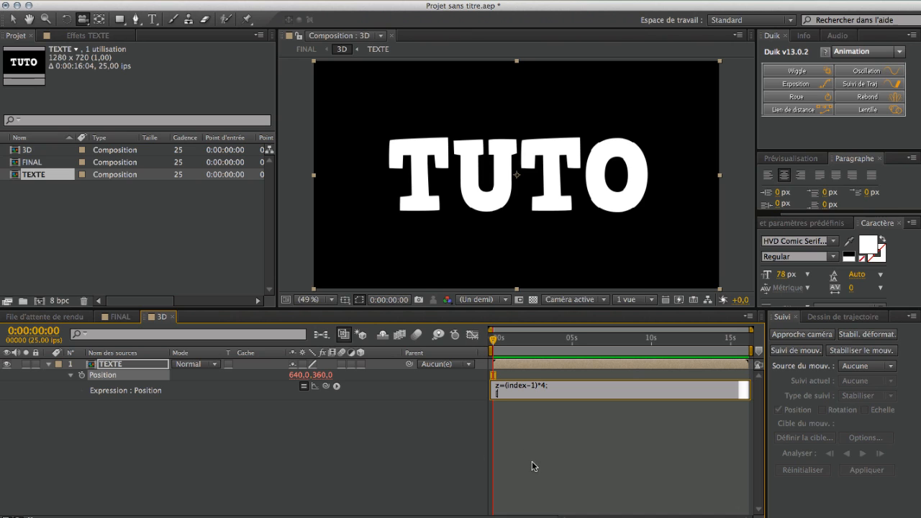
{"action": "type", "text": "640,360,z)"}
{"action": "left_click", "coordinate": [506, 401]}
{"action": "double_click", "coordinate": [532, 395]}
{"action": "left_click", "coordinate": [546, 401]}
{"action": "left_click", "coordinate": [531, 431]}
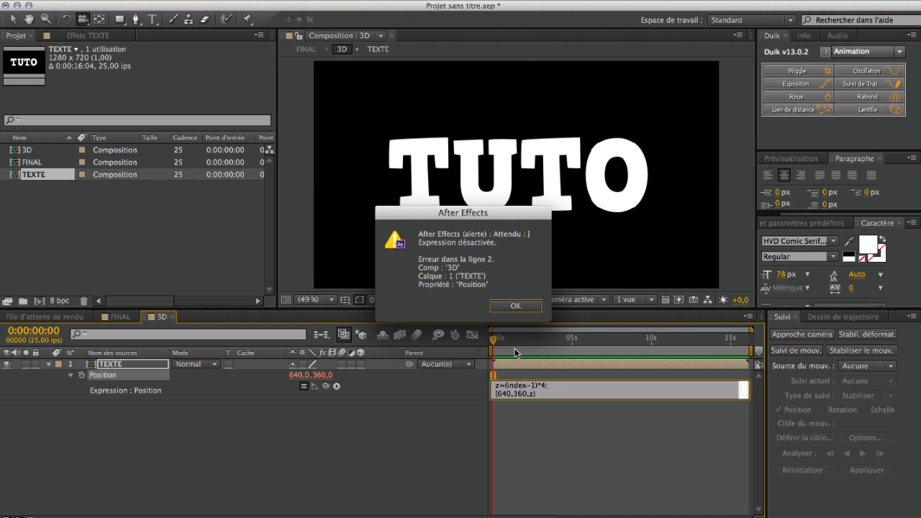
Dismiss the expression error and correct the second line of the Position expression to [640,360,z].
{"action": "left_click", "coordinate": [516, 307]}
{"action": "left_click", "coordinate": [536, 393]}
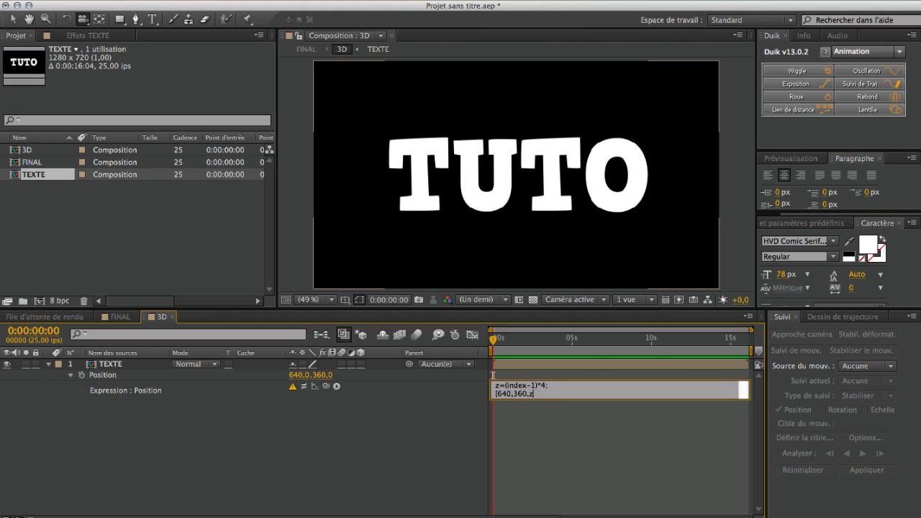
{"action": "left_click", "coordinate": [548, 428]}
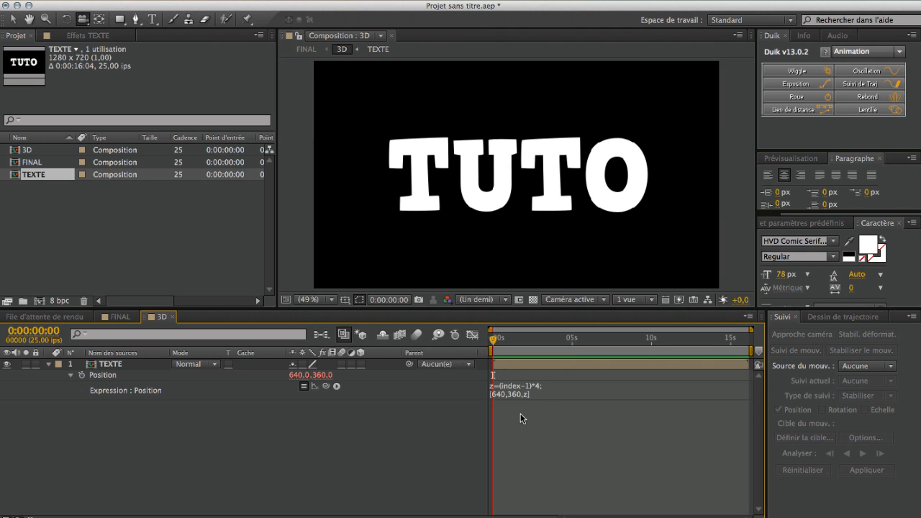
Collapse the Position expression, make the TEXTE layer 3D and expand its transform properties.
{"action": "left_click", "coordinate": [70, 376]}
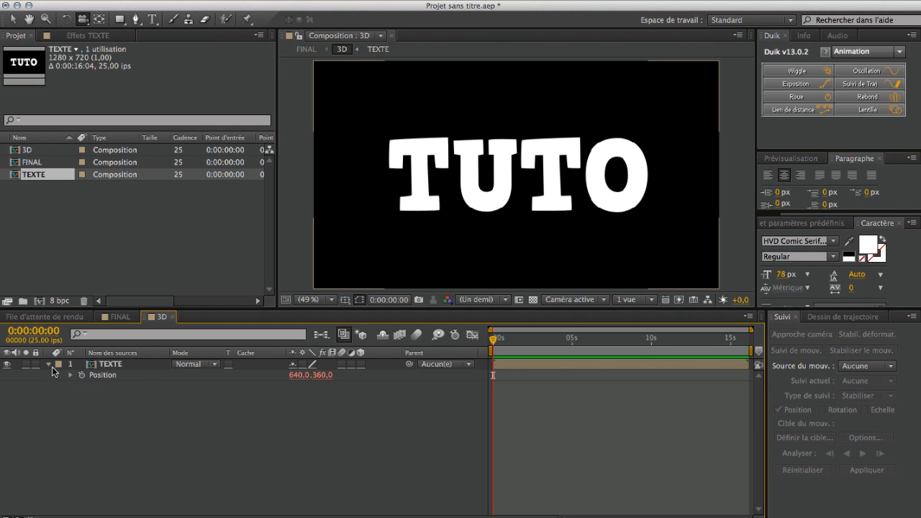
{"action": "left_click", "coordinate": [71, 376]}
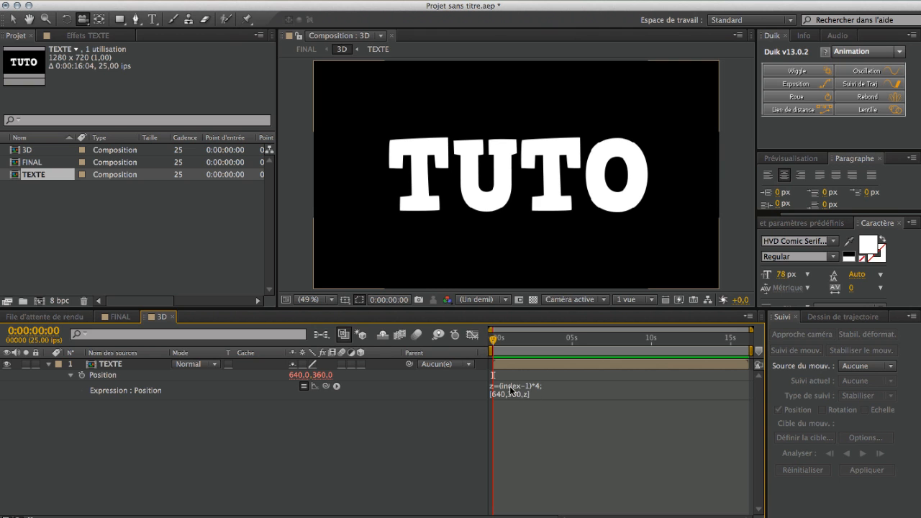
{"action": "left_click", "coordinate": [71, 375]}
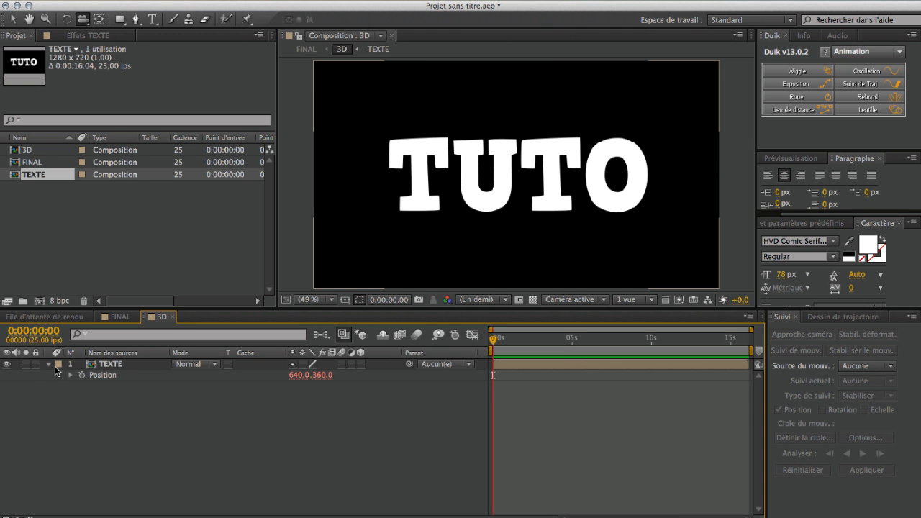
{"action": "left_click", "coordinate": [49, 364]}
{"action": "left_click", "coordinate": [112, 365]}
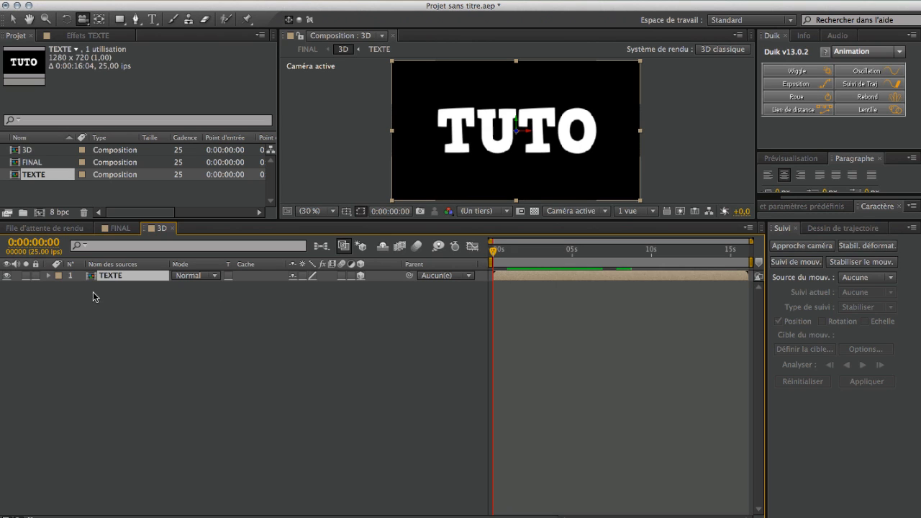
{"action": "left_click", "coordinate": [49, 276]}
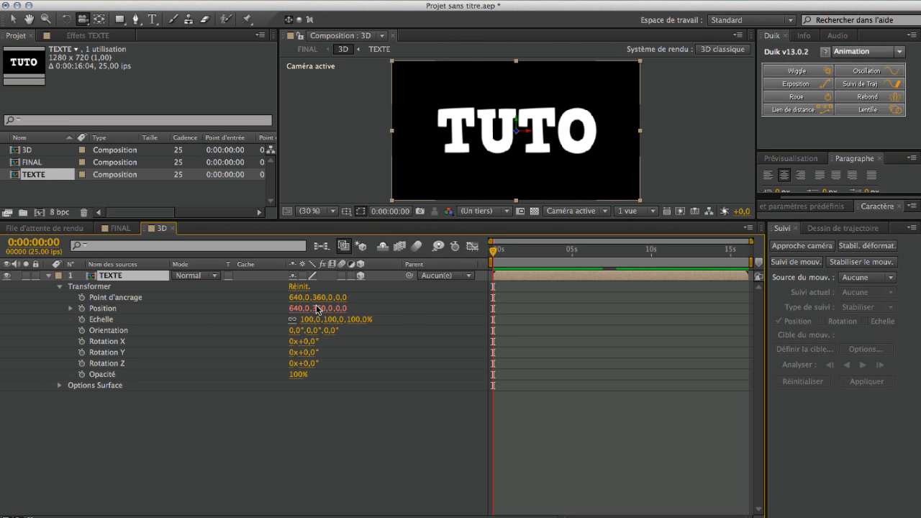
Collapse the TEXTE layer's properties and check the text through the camera in the FINAL composition.
{"action": "left_click", "coordinate": [48, 276]}
{"action": "left_click", "coordinate": [362, 277]}
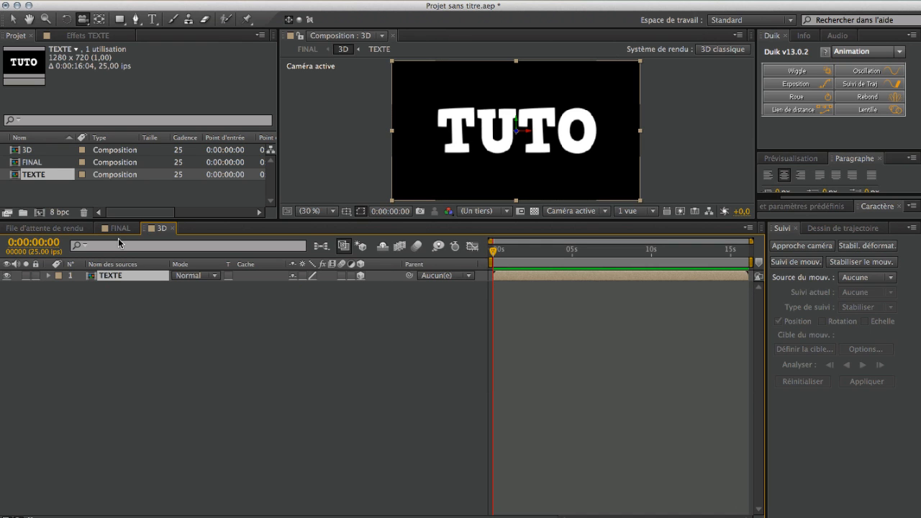
{"action": "left_click", "coordinate": [120, 228]}
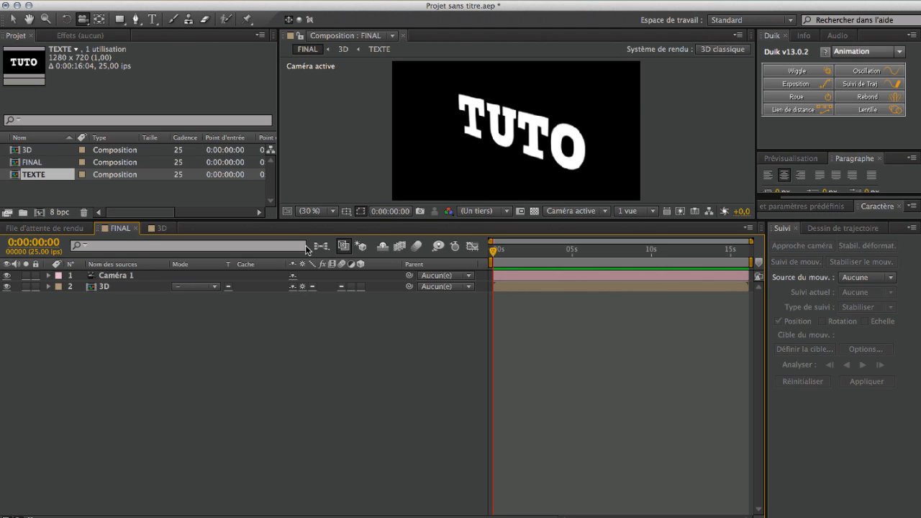
Duplicate the TEXTE layer in the 3D composition until there are 20 TEXTE layers.
{"action": "left_click", "coordinate": [161, 229]}
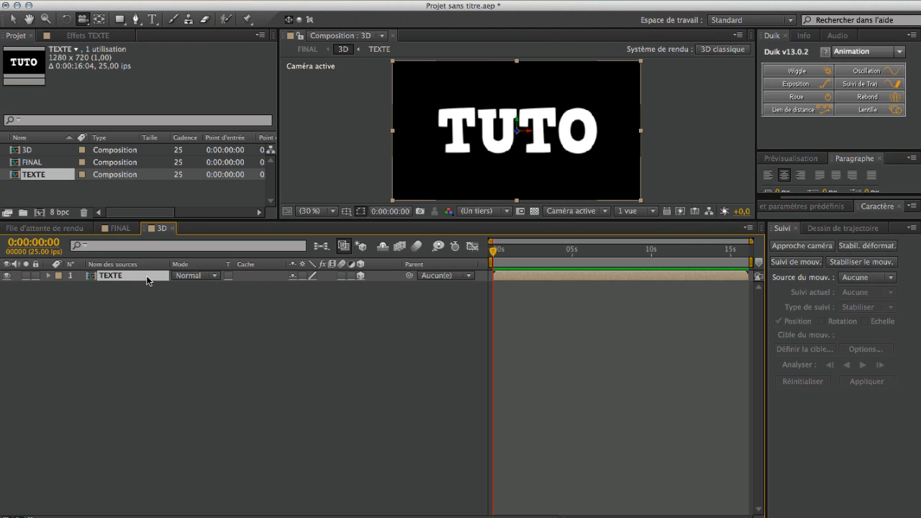
{"action": "key", "text": "ctrl+d"}
{"action": "key", "text": "ctrl+d"}
{"action": "key", "text": "ctrl+d"}
{"action": "key", "text": "ctrl+d"}
{"action": "key", "text": "ctrl+d"}
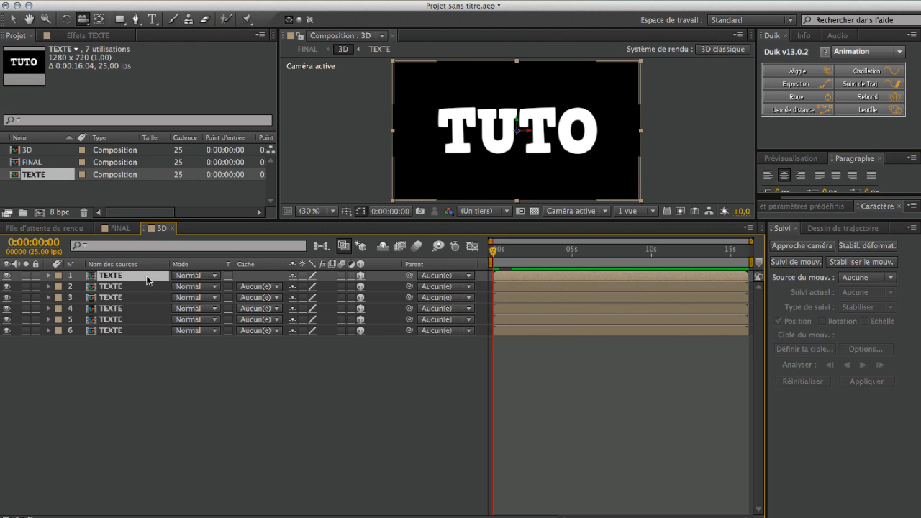
{"action": "key", "text": "ctrl+d"}
{"action": "key", "text": "ctrl+d"}
{"action": "key", "text": "ctrl+d"}
{"action": "key", "text": "ctrl+d"}
{"action": "key", "text": "ctrl+d"}
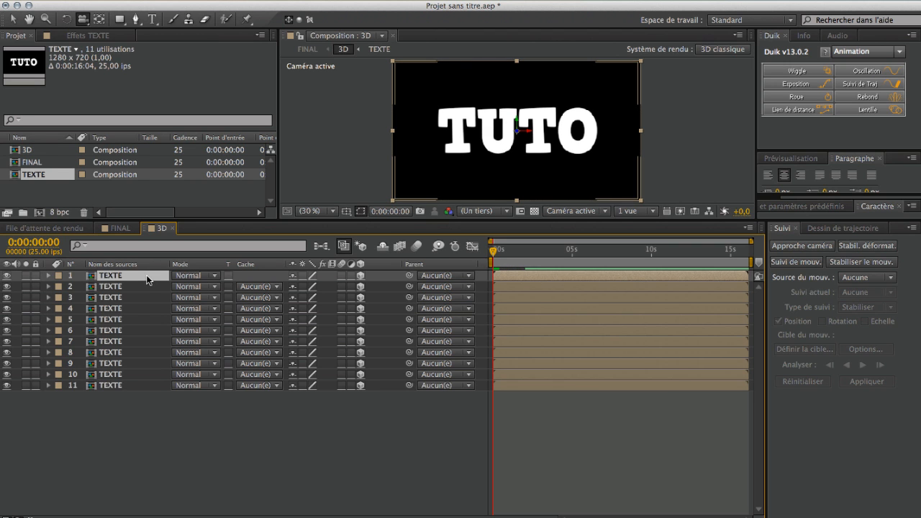
{"action": "key", "text": "ctrl+d"}
{"action": "key", "text": "ctrl+d"}
{"action": "key", "text": "ctrl+d"}
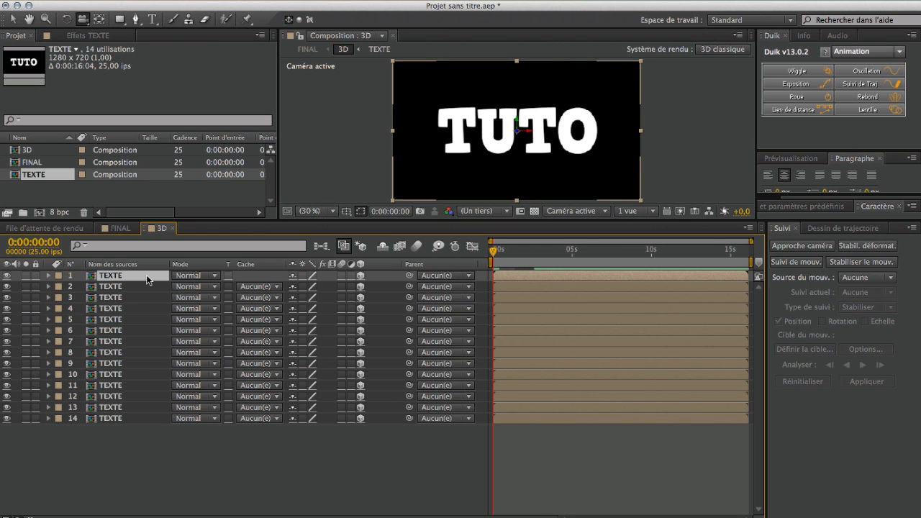
{"action": "key", "text": "ctrl+d"}
{"action": "key", "text": "ctrl+d"}
{"action": "key", "text": "ctrl+d"}
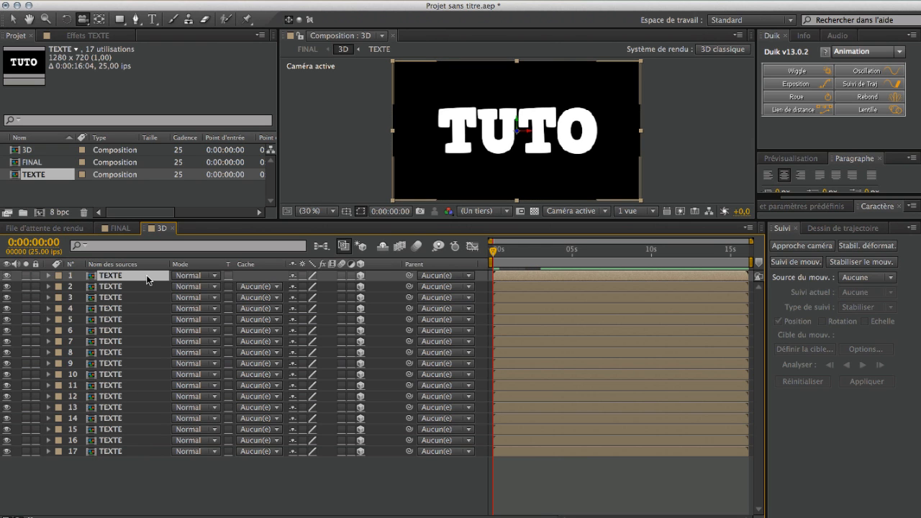
{"action": "key", "text": "ctrl+d"}
{"action": "key", "text": "ctrl+d"}
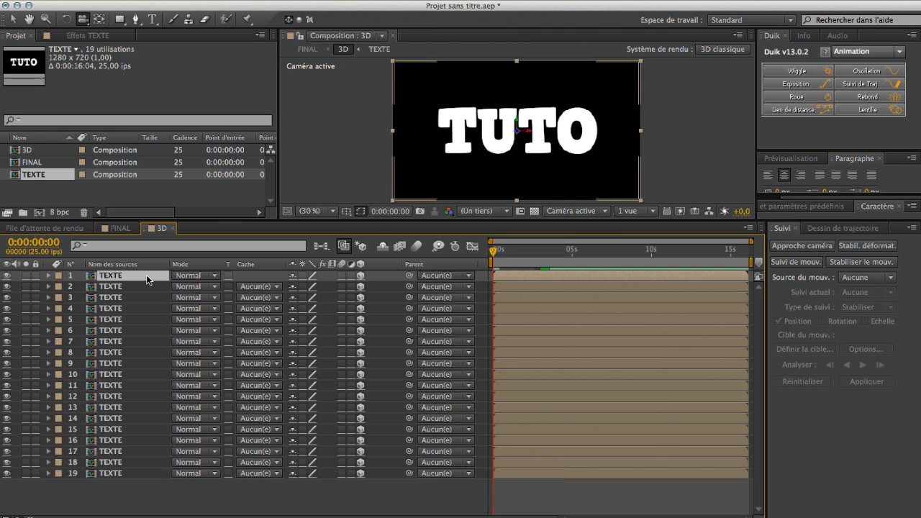
{"action": "key", "text": "ctrl+d"}
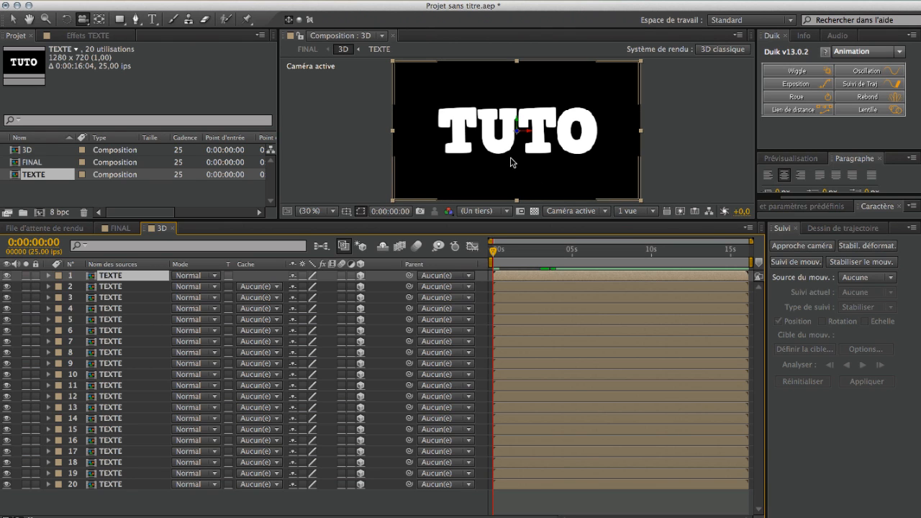
In the FINAL composition, orbit the camera around the extruded text to a more frontal, level view.
{"action": "left_click", "coordinate": [119, 228]}
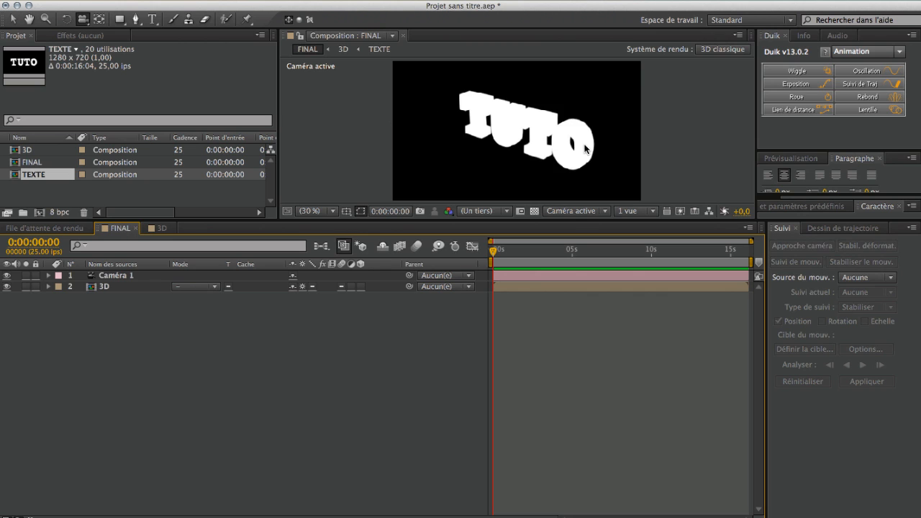
{"action": "left_click_drag", "start_coordinate": [569, 141], "coordinate": [576, 122]}
{"action": "left_click", "coordinate": [389, 292]}
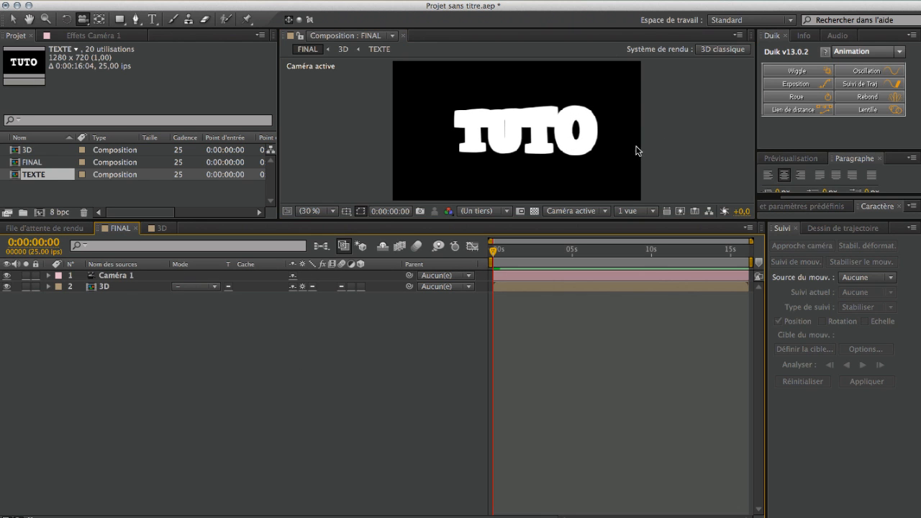
In the 3D composition, delete TEXTE layers 2 to 20, keeping only the first one.
{"action": "left_click", "coordinate": [165, 228]}
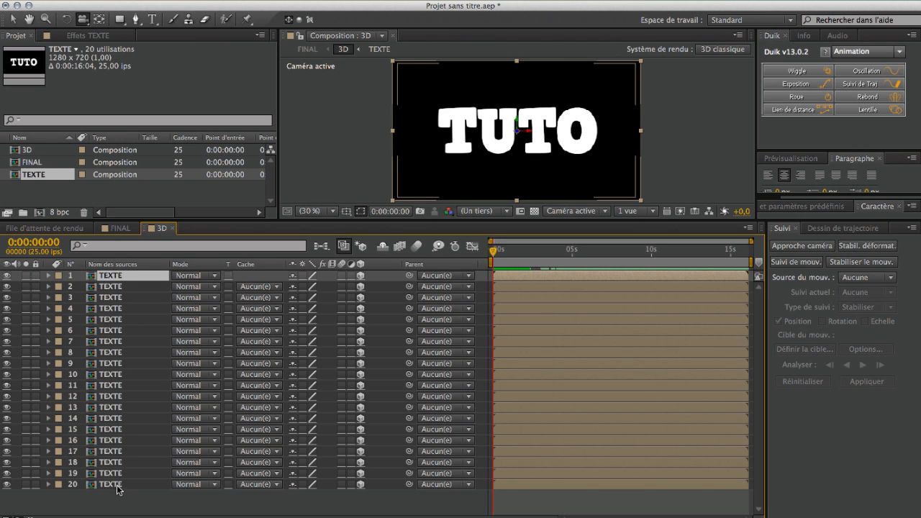
{"action": "left_click", "coordinate": [49, 275]}
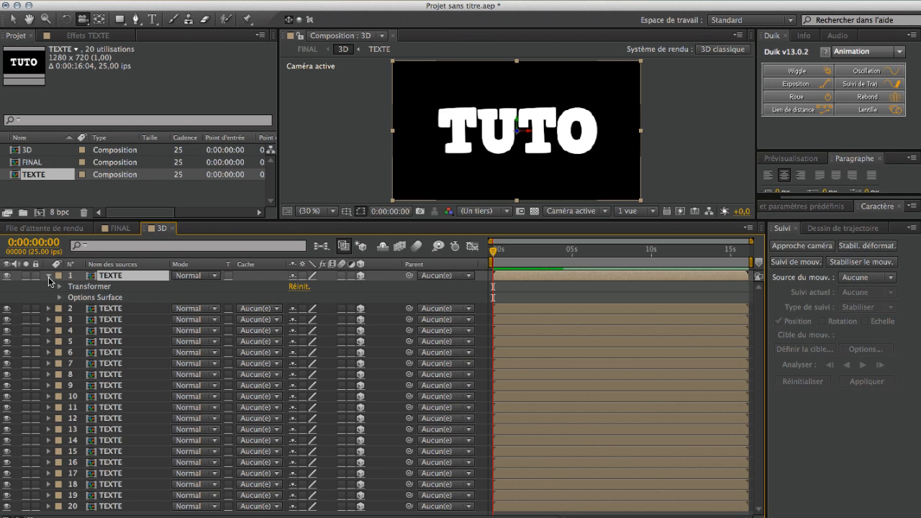
{"action": "left_click", "coordinate": [50, 275]}
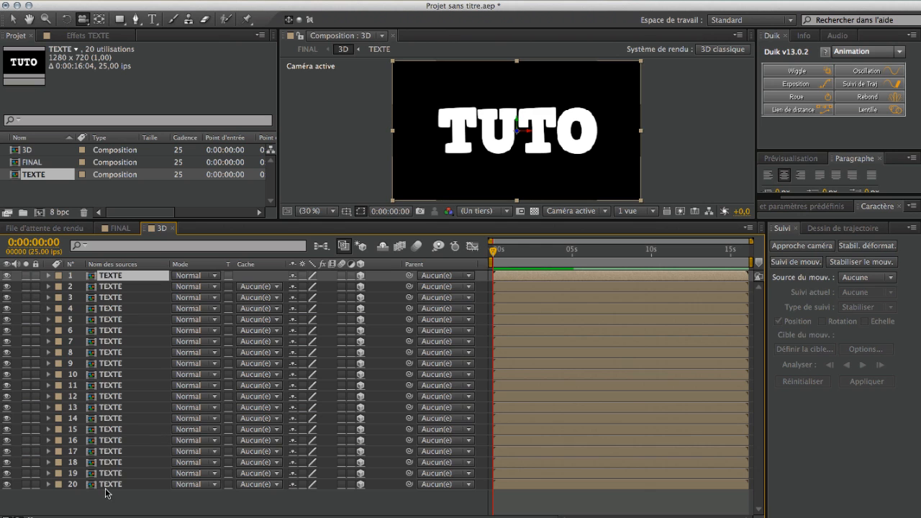
{"action": "left_click_drag", "start_coordinate": [124, 500], "coordinate": [122, 292]}
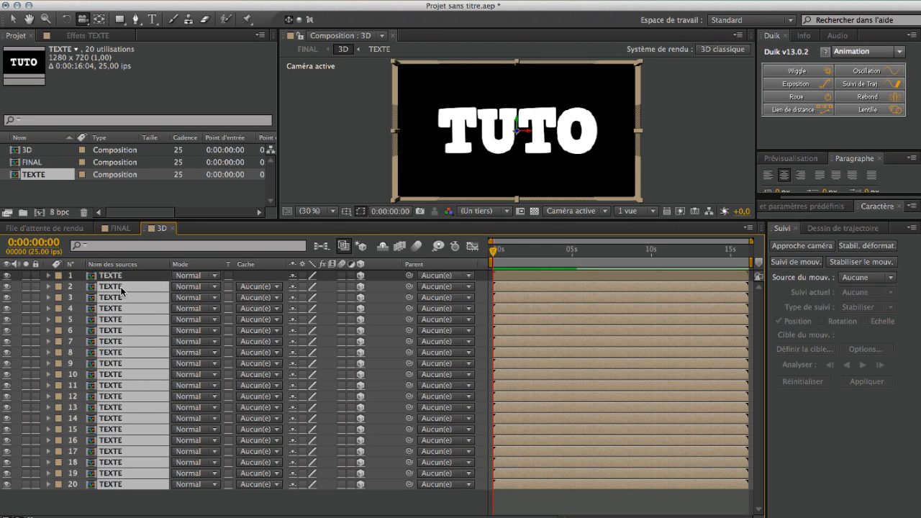
{"action": "key", "text": "Delete"}
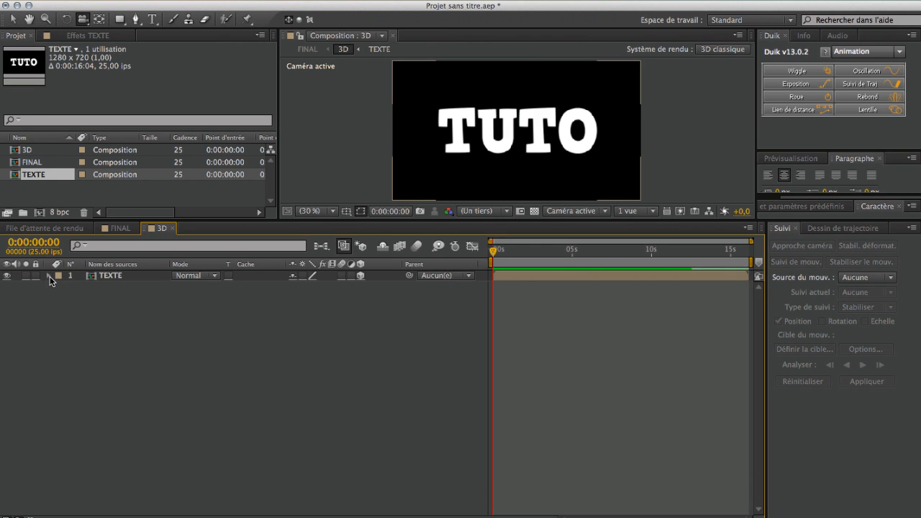
Expand the TEXTE layer, show its effect controls and create a null object in the 3D composition.
{"action": "left_click", "coordinate": [49, 276]}
{"action": "left_click", "coordinate": [85, 35]}
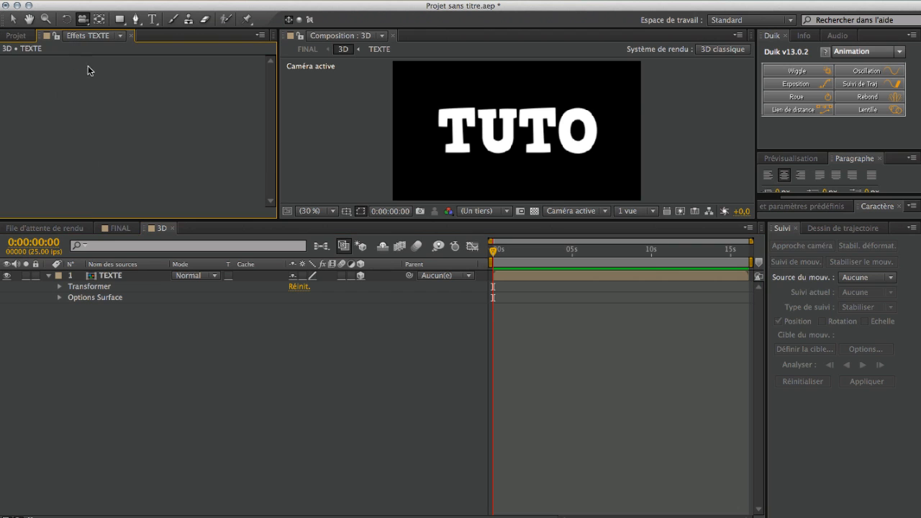
{"action": "left_click", "coordinate": [102, 279]}
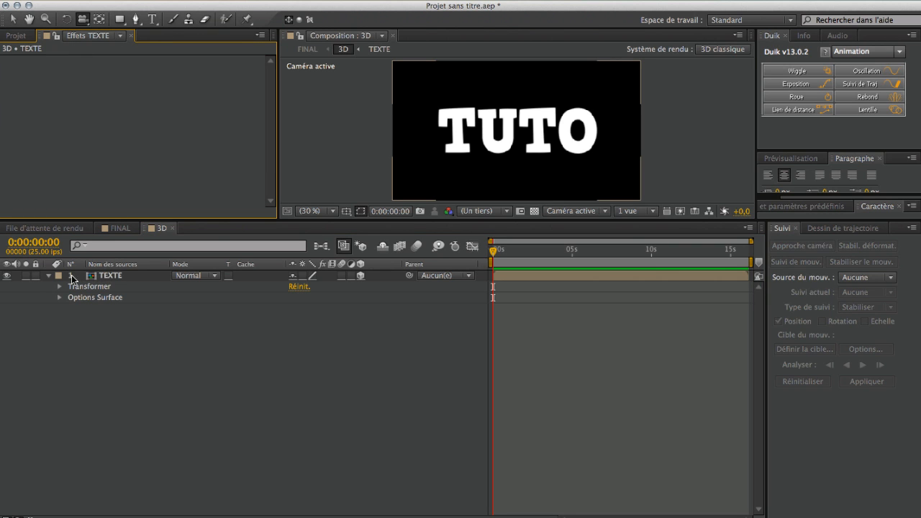
{"action": "right_click", "coordinate": [120, 355]}
{"action": "mouse_move", "coordinate": [208, 365]}
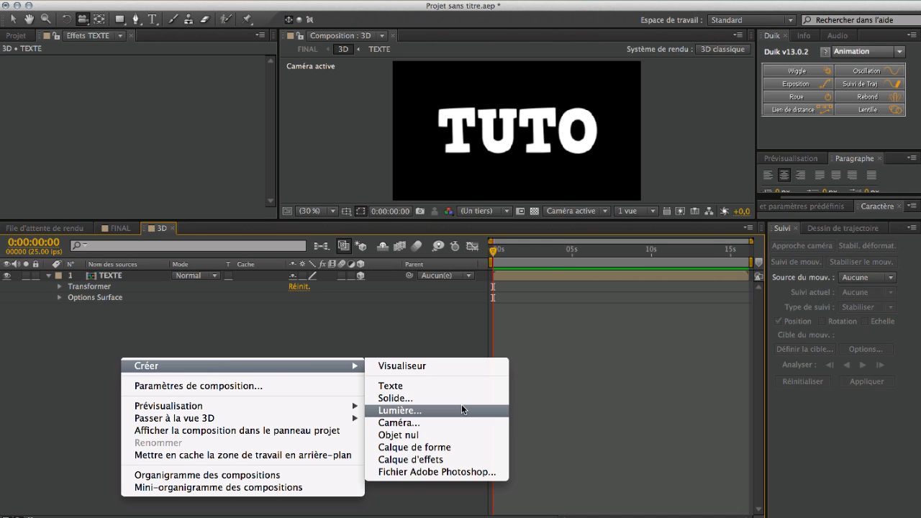
{"action": "left_click", "coordinate": [416, 437]}
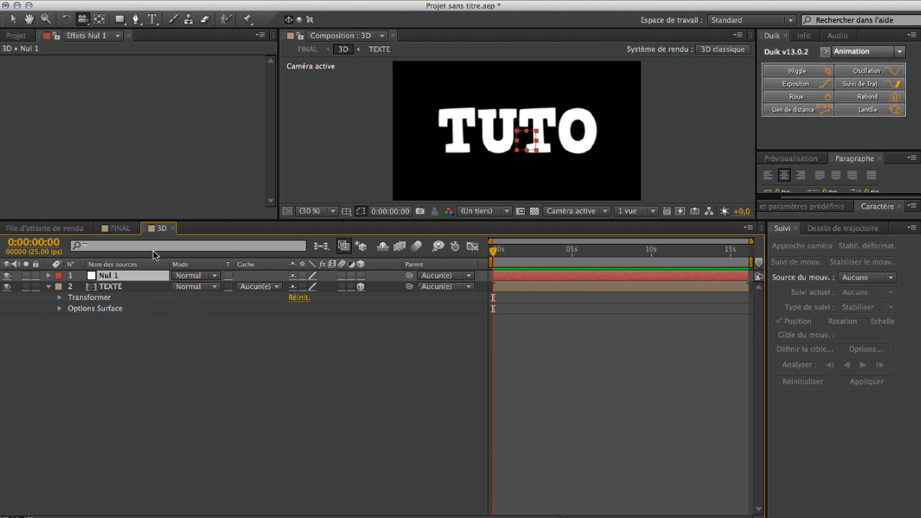
Add a Paramètre glissière (slider control) expression effect to the null layer.
{"action": "right_click", "coordinate": [88, 112]}
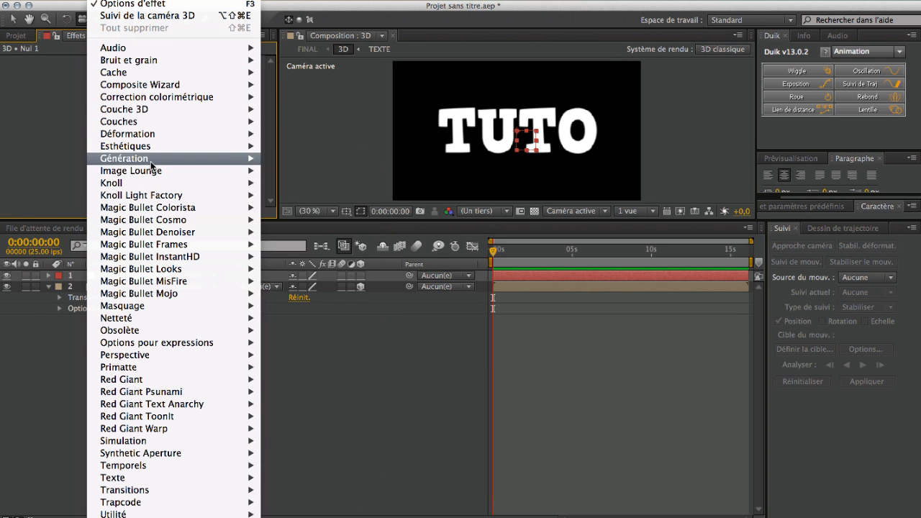
{"action": "mouse_move", "coordinate": [215, 342]}
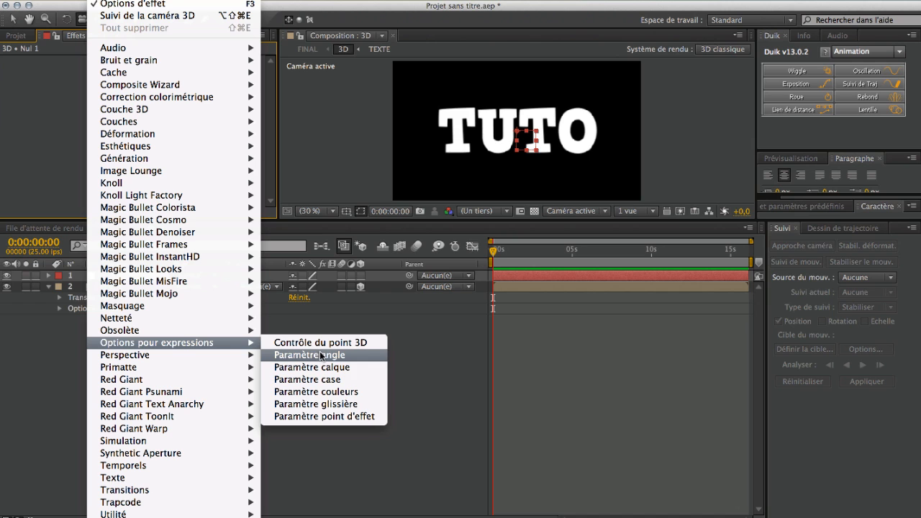
{"action": "left_click", "coordinate": [342, 404]}
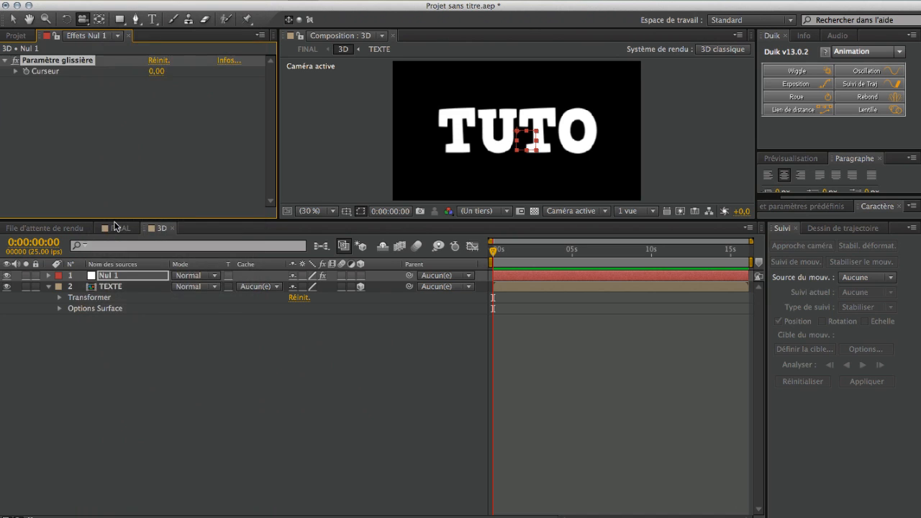
{"action": "left_click", "coordinate": [14, 71]}
{"action": "left_click", "coordinate": [13, 71]}
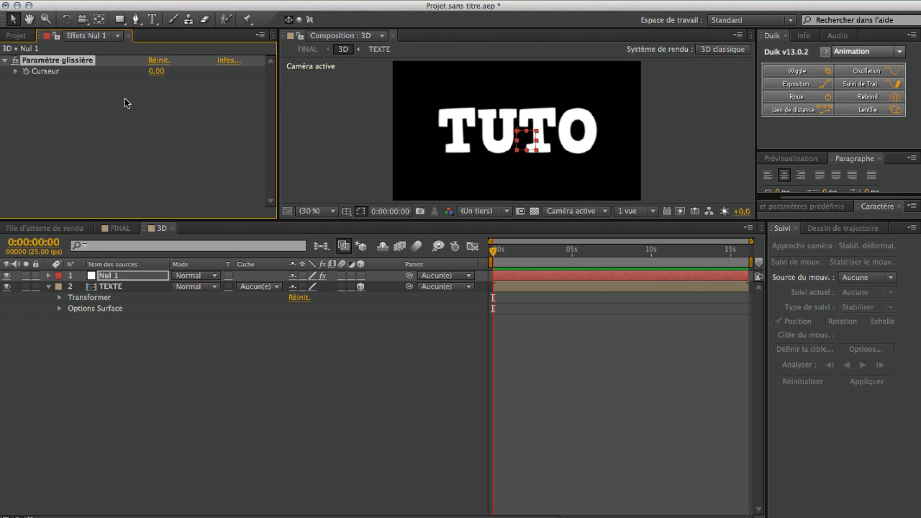
{"action": "left_click", "coordinate": [14, 71]}
{"action": "left_click", "coordinate": [15, 71]}
In TEXTE's Position expression, replace the multiplier 4 with a pick-whip link to the Curseur value of Nul 1's Paramètre glissière.
{"action": "left_click", "coordinate": [49, 288]}
{"action": "left_click", "coordinate": [50, 289]}
{"action": "left_click", "coordinate": [59, 297]}
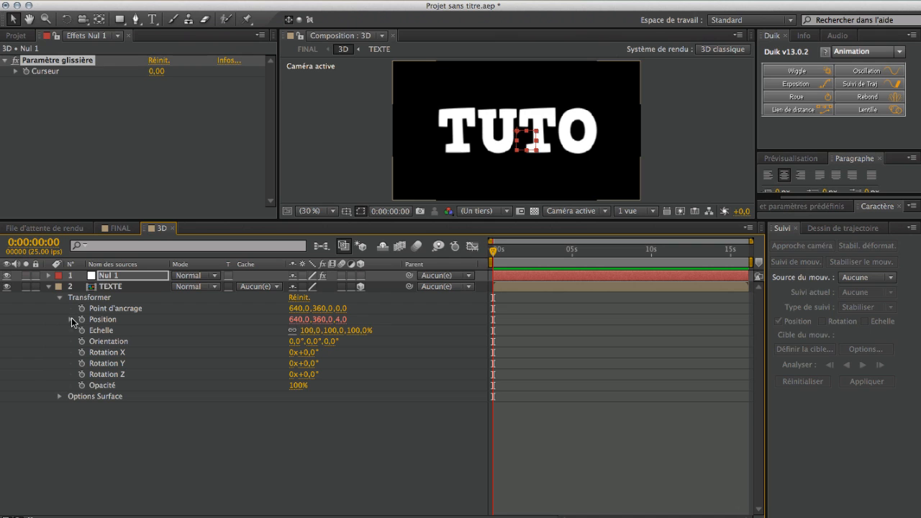
{"action": "left_click", "coordinate": [70, 320]}
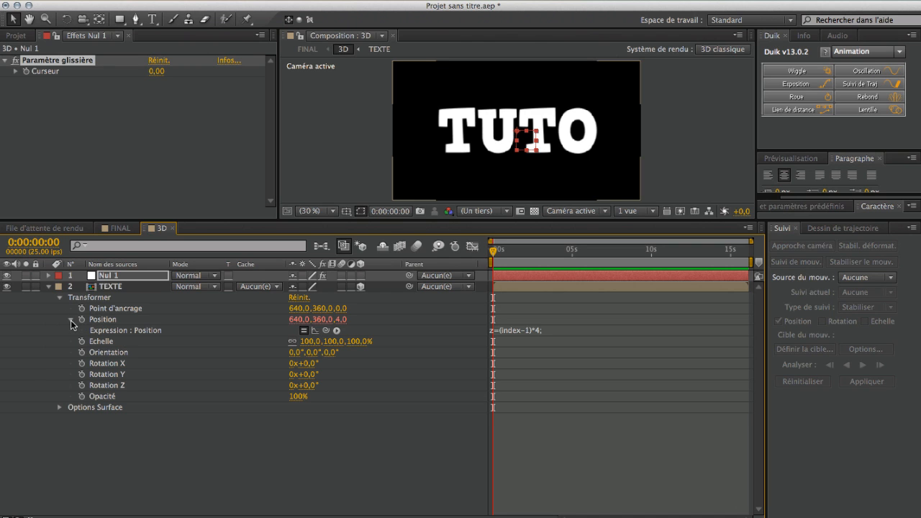
{"action": "left_click", "coordinate": [543, 329]}
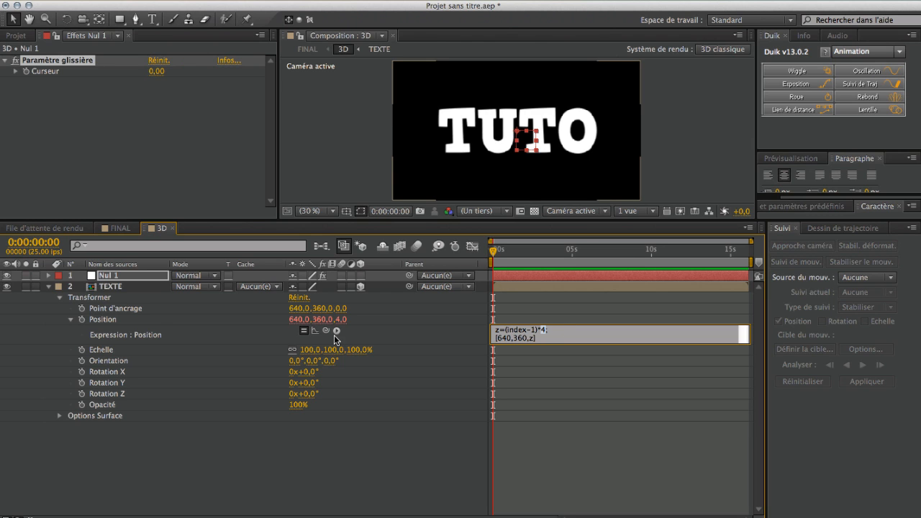
{"action": "left_click_drag", "start_coordinate": [326, 331], "coordinate": [53, 70]}
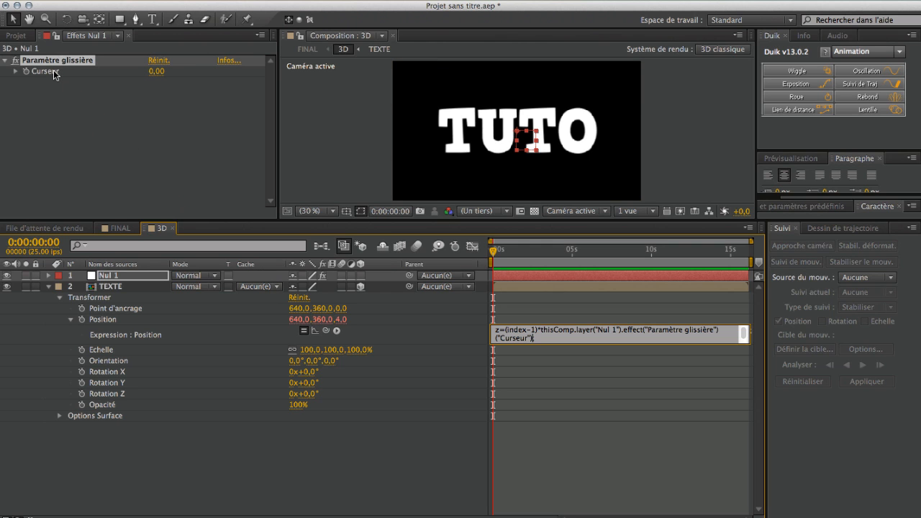
{"action": "type", "text": ";"}
{"action": "key", "text": "BackSpace"}
{"action": "left_click", "coordinate": [117, 124]}
Set the null's Curseur value to 9 and collapse the TEXTE layer's properties.
{"action": "left_click_drag", "start_coordinate": [153, 73], "coordinate": [159, 78]}
{"action": "left_click", "coordinate": [48, 289]}
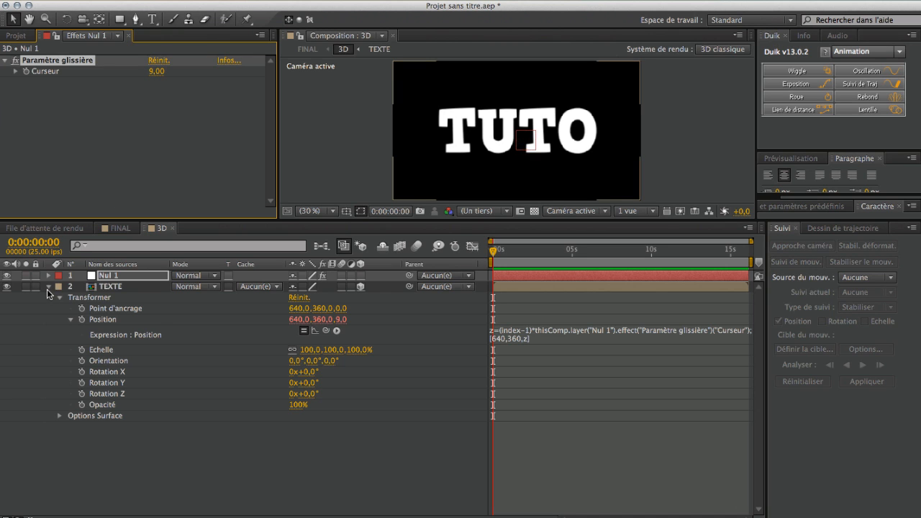
{"action": "left_click", "coordinate": [49, 286]}
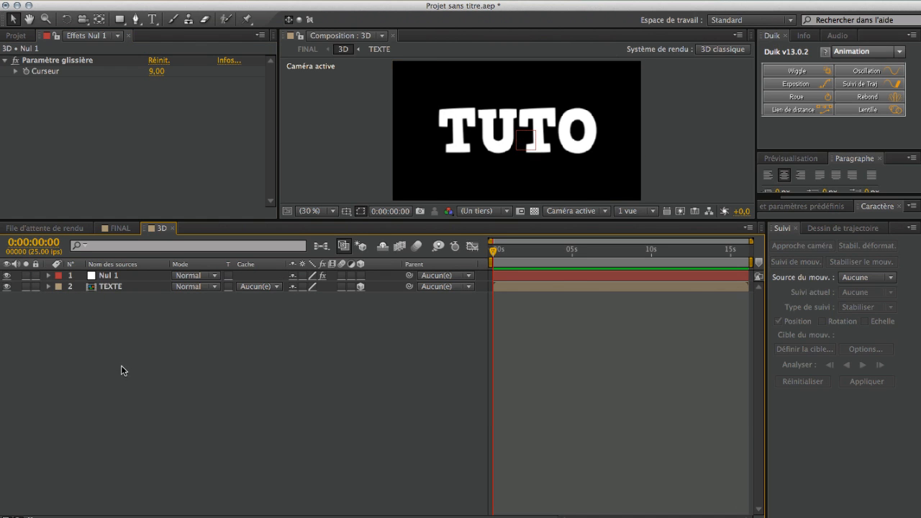
Duplicate the slider-linked TEXTE layer until copies fill layers 2 to 18 of the 3D composition.
{"action": "left_click", "coordinate": [111, 288]}
{"action": "key", "text": "super+d"}
{"action": "key", "text": "super+d"}
{"action": "key", "text": "super+d"}
{"action": "key", "text": "super+d"}
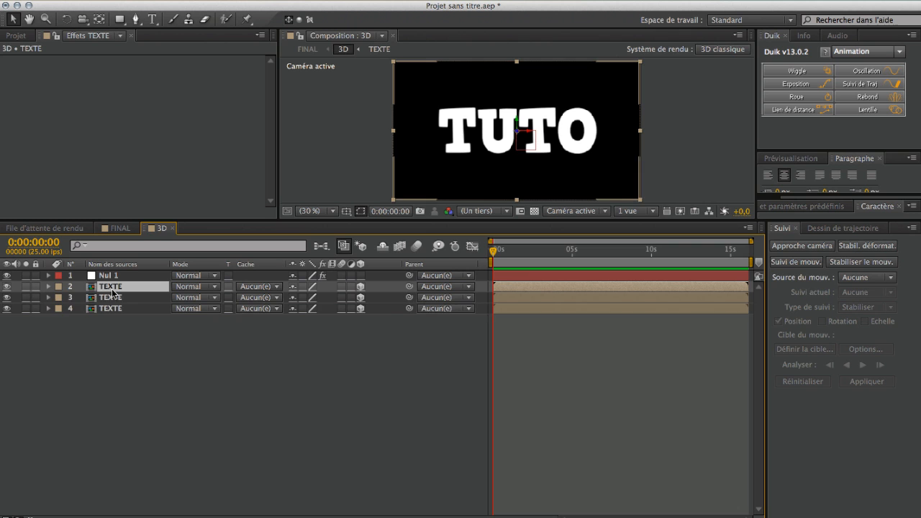
{"action": "key", "text": "super+d"}
{"action": "key", "text": "super+d"}
{"action": "key", "text": "super+d"}
{"action": "key", "text": "super+d"}
{"action": "key", "text": "super+d"}
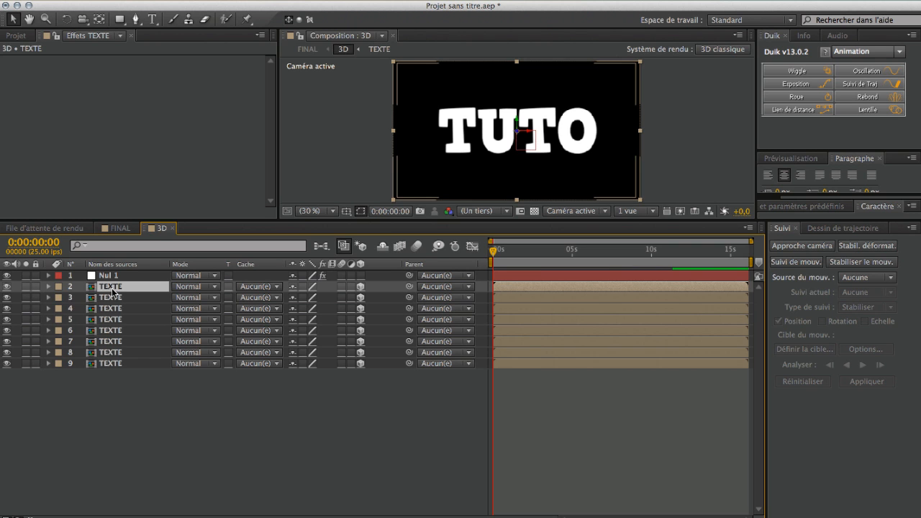
{"action": "key", "text": "super+d"}
{"action": "key", "text": "super+d"}
{"action": "key", "text": "super+d"}
{"action": "key", "text": "super+d"}
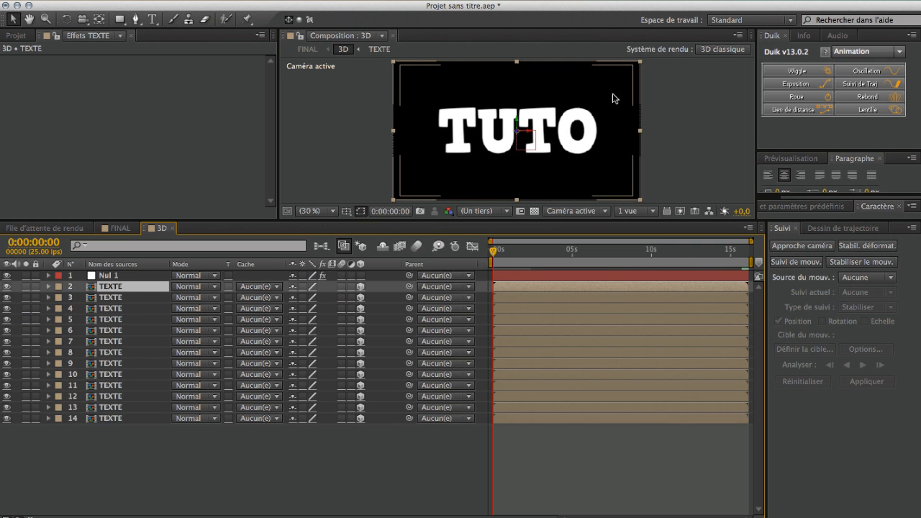
{"action": "key", "text": "super+d"}
{"action": "key", "text": "super+d"}
{"action": "key", "text": "super+d"}
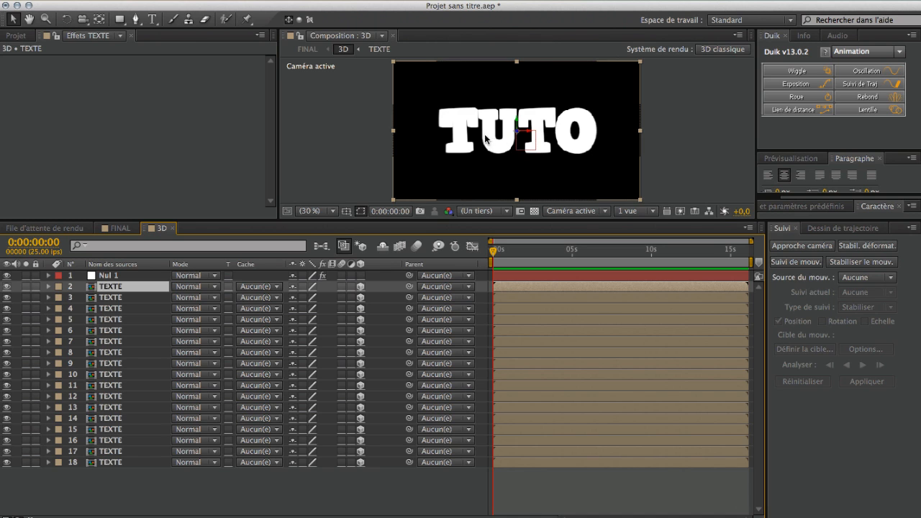
Raise the null's Curseur value to 17 and rename the null layer Profondeur.
{"action": "left_click", "coordinate": [110, 277]}
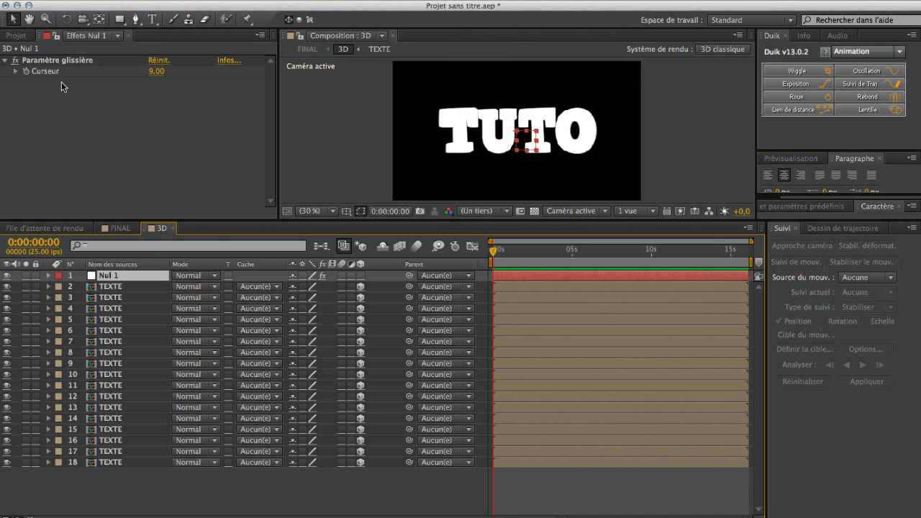
{"action": "left_click_drag", "start_coordinate": [178, 71], "coordinate": [159, 71]}
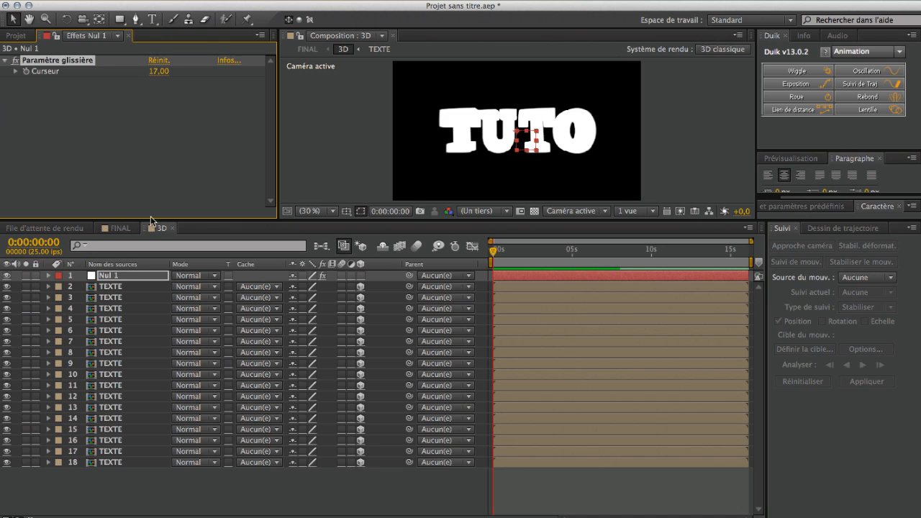
{"action": "left_click", "coordinate": [108, 276]}
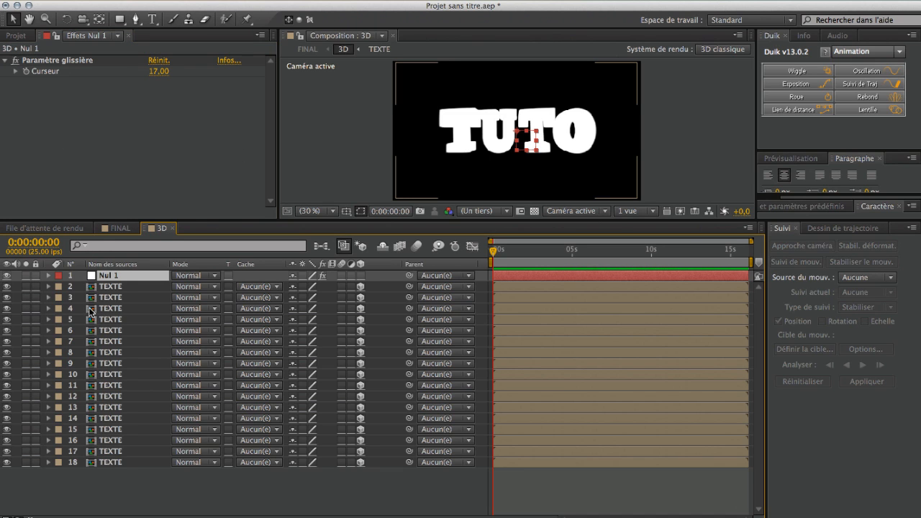
{"action": "key", "text": "Return"}
{"action": "type", "text": "Profondeur"}
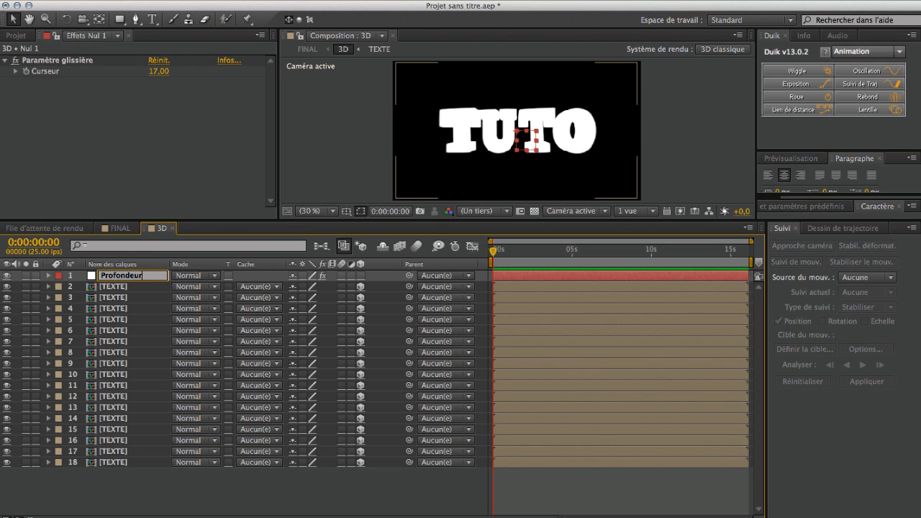
{"action": "key", "text": "Return"}
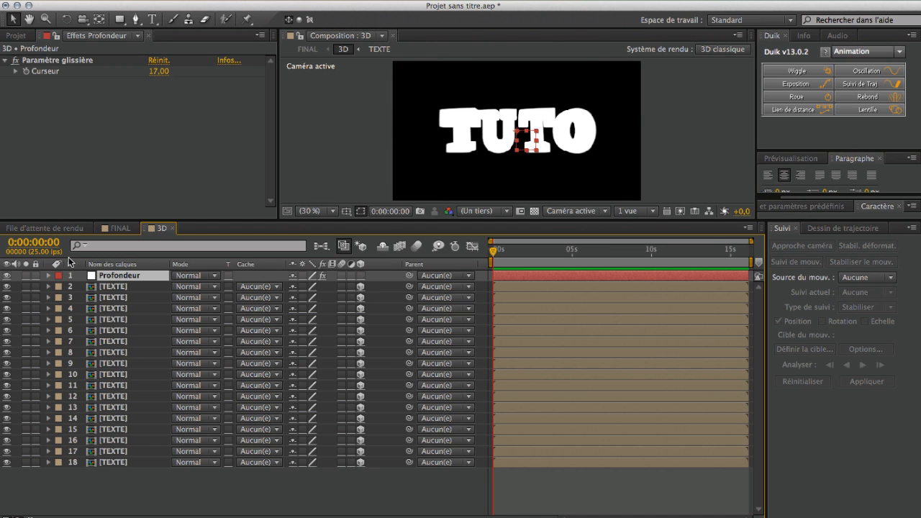
Add a Contour (stroke) layer style to the TUTO text layer inside the TEXTE composition.
{"action": "left_click", "coordinate": [117, 228]}
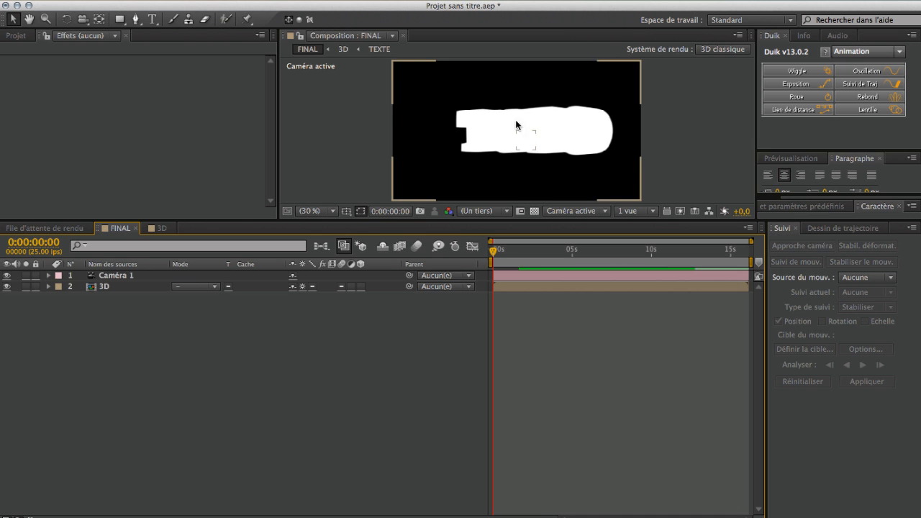
{"action": "left_click", "coordinate": [161, 228]}
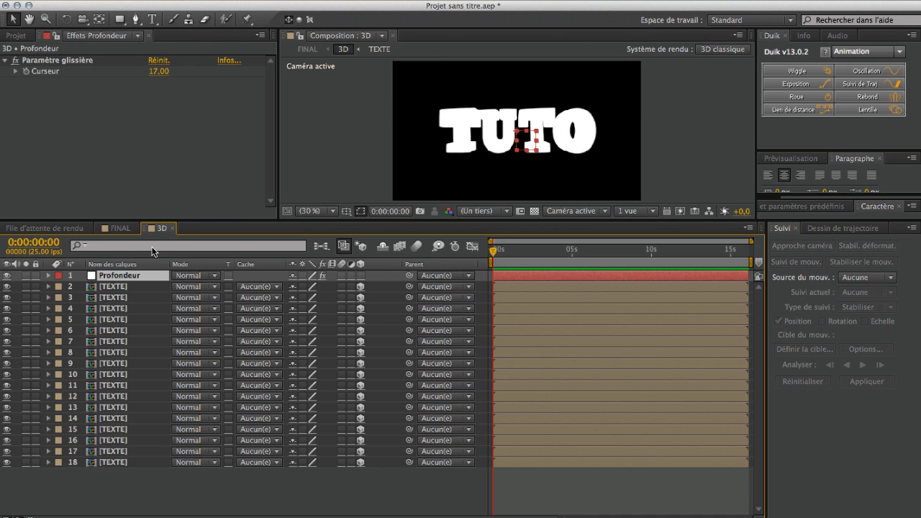
{"action": "double_click", "coordinate": [110, 287]}
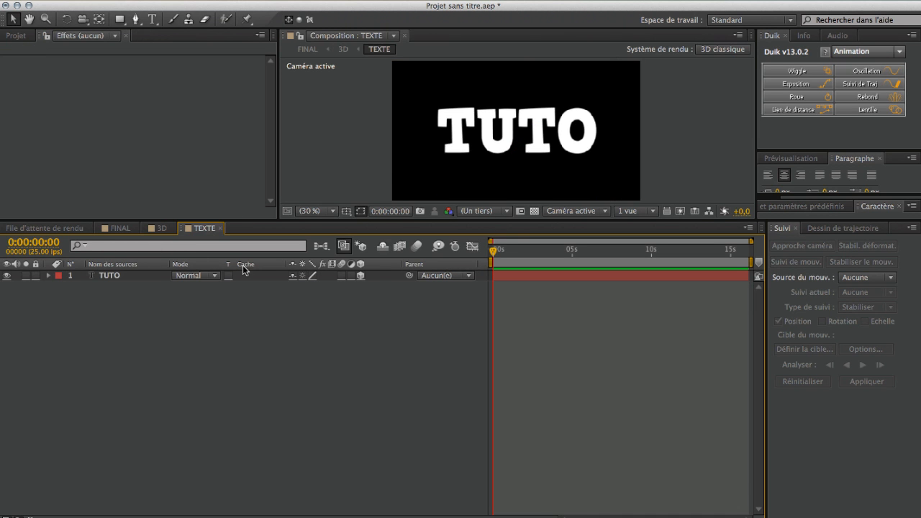
{"action": "left_click", "coordinate": [109, 279]}
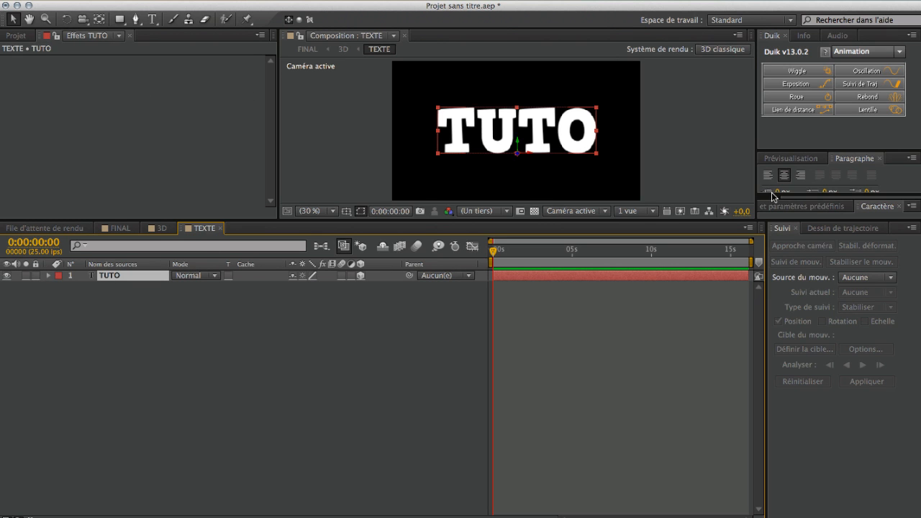
{"action": "left_click", "coordinate": [787, 159]}
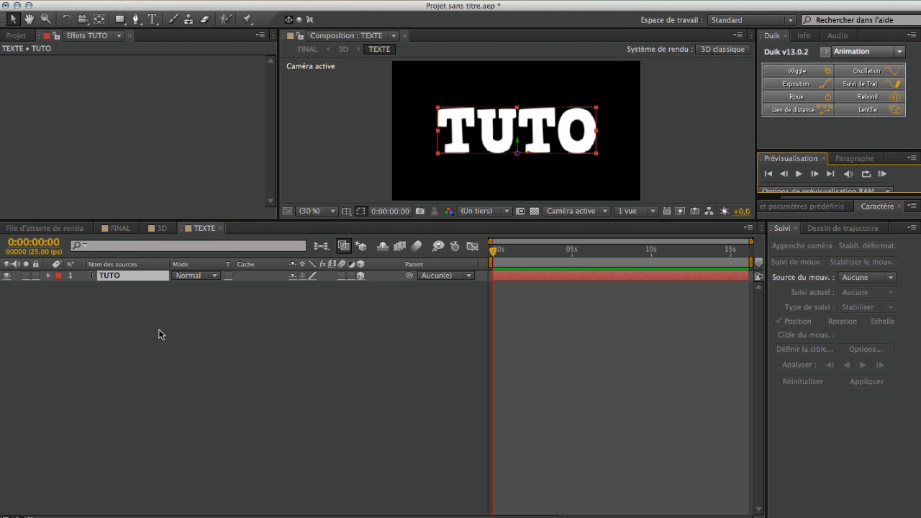
{"action": "right_click", "coordinate": [115, 280]}
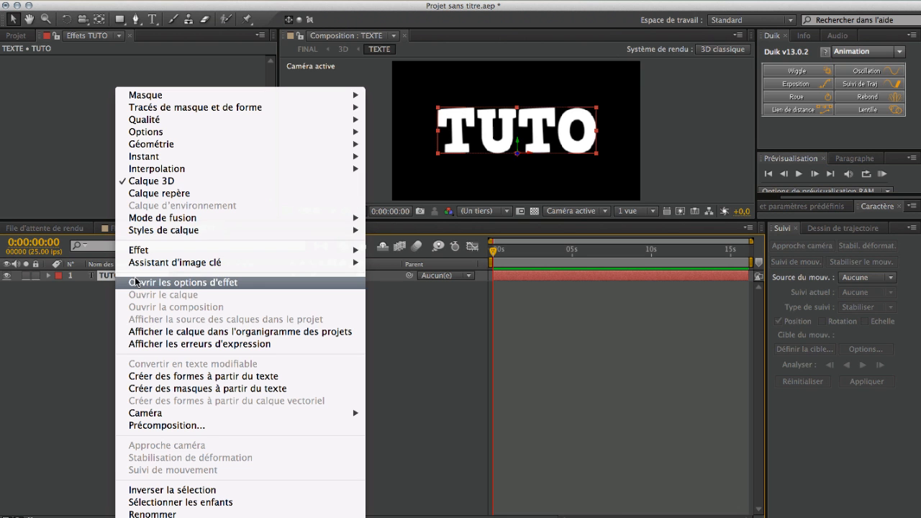
{"action": "mouse_move", "coordinate": [159, 230]}
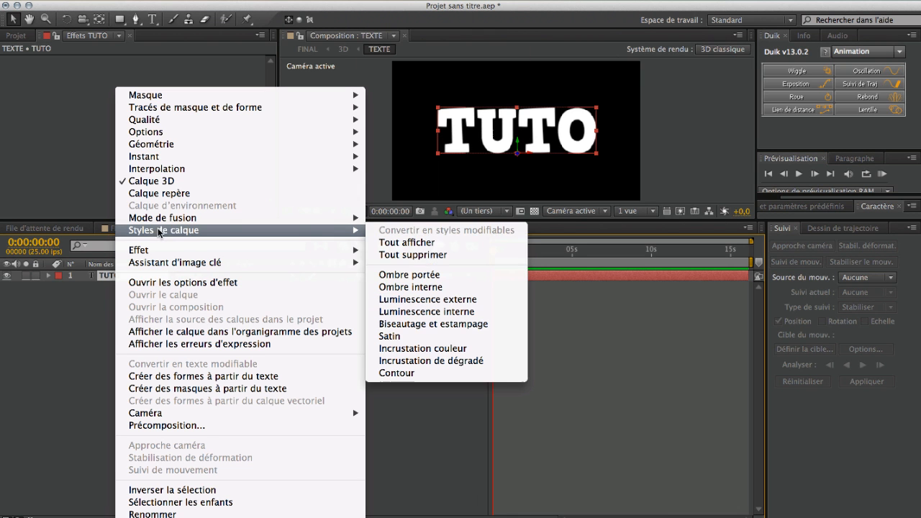
{"action": "left_click", "coordinate": [420, 373]}
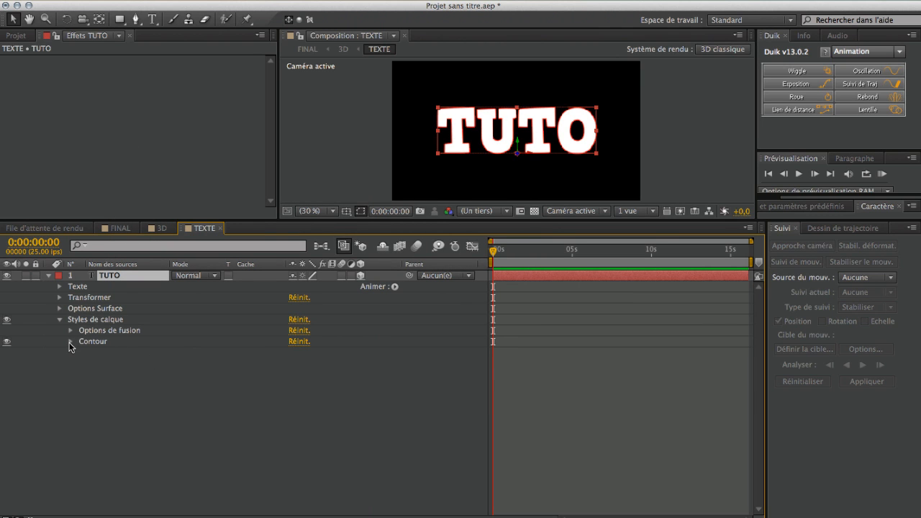
Set the Contour style's colour to dark grey and check the outlined text in the FINAL composition.
{"action": "left_click", "coordinate": [70, 343]}
{"action": "left_click", "coordinate": [296, 364]}
{"action": "left_click_drag", "start_coordinate": [360, 272], "coordinate": [303, 274]}
{"action": "left_click_drag", "start_coordinate": [309, 315], "coordinate": [302, 314]}
{"action": "left_click", "coordinate": [585, 190]}
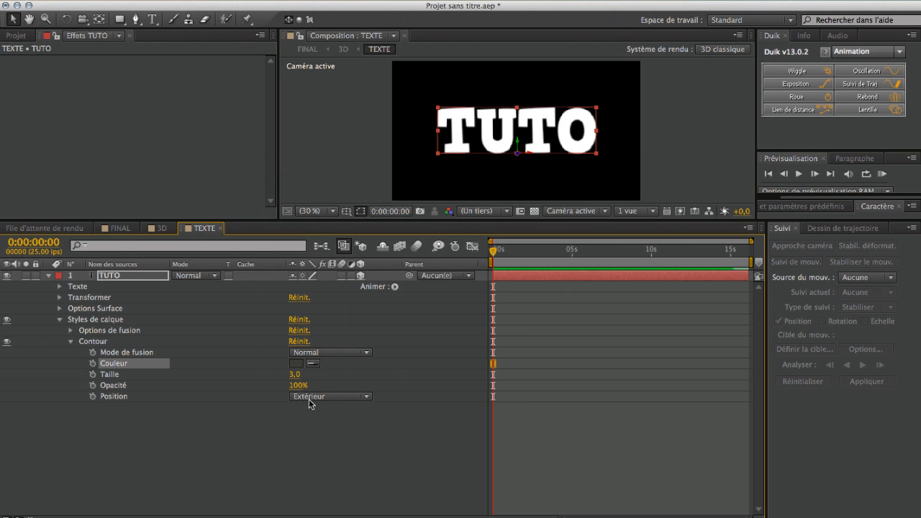
{"action": "left_click", "coordinate": [174, 420]}
{"action": "left_click", "coordinate": [114, 228]}
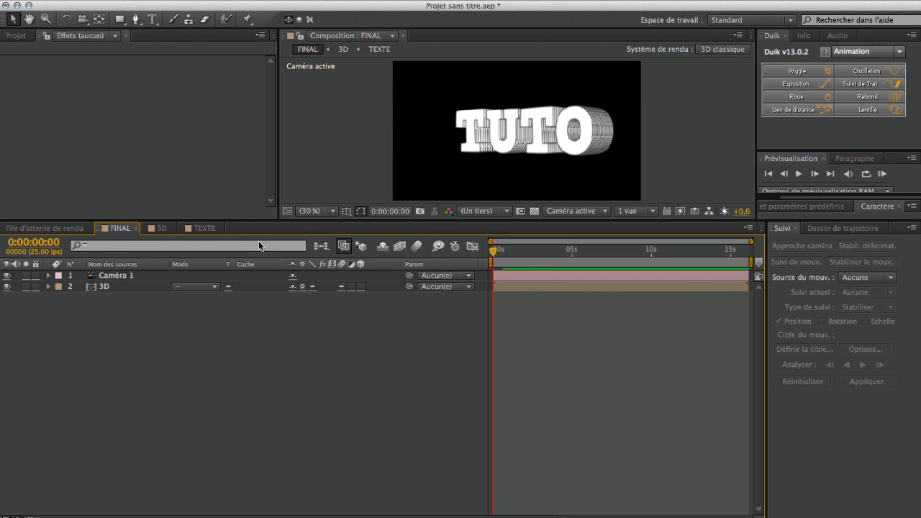
Lower the Profondeur null's Curseur value in the 3D composition and check the text depth in FINAL.
{"action": "left_click", "coordinate": [159, 228]}
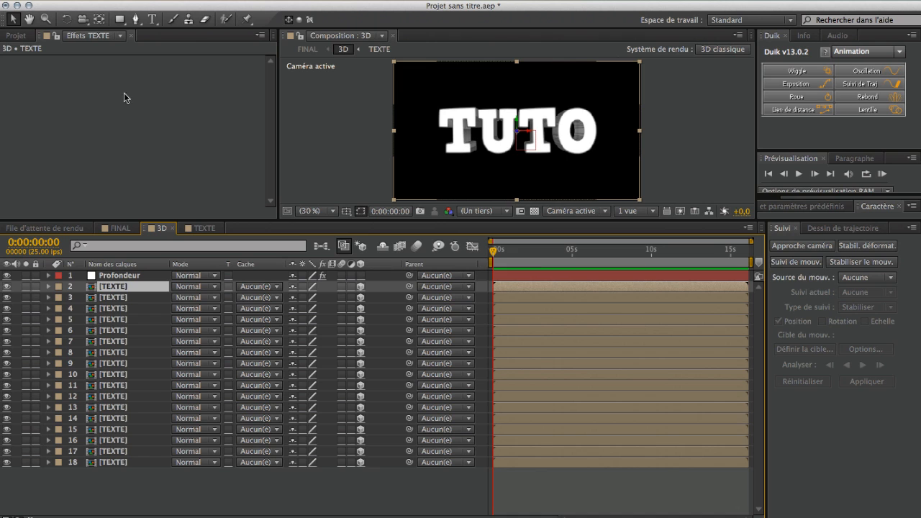
{"action": "left_click", "coordinate": [133, 277]}
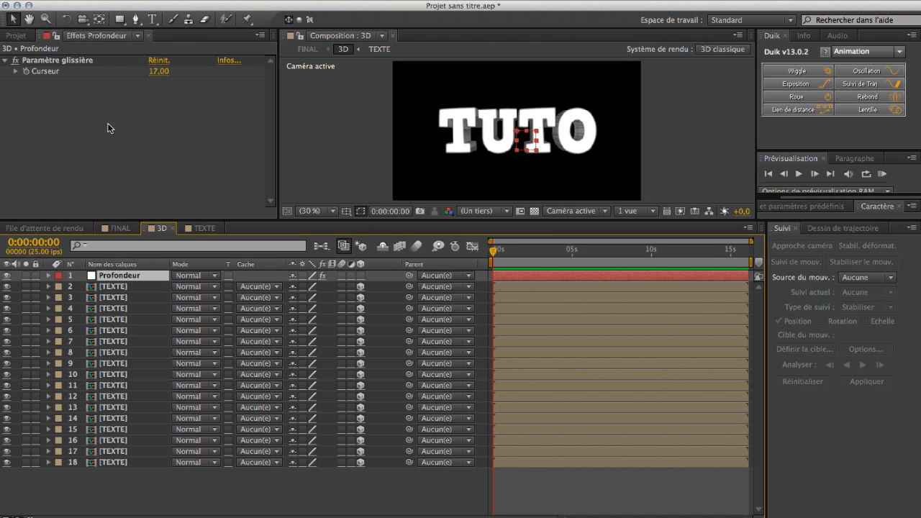
{"action": "left_click_drag", "start_coordinate": [156, 71], "coordinate": [149, 75]}
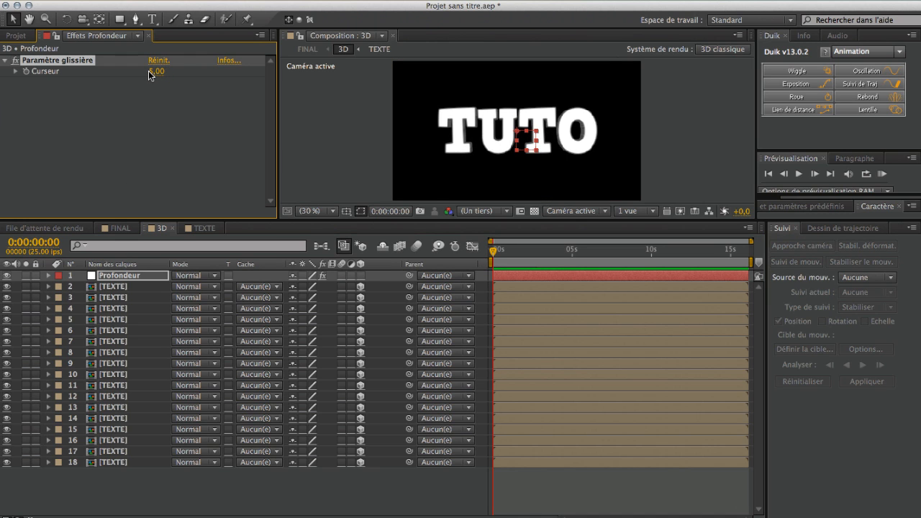
{"action": "left_click", "coordinate": [110, 229]}
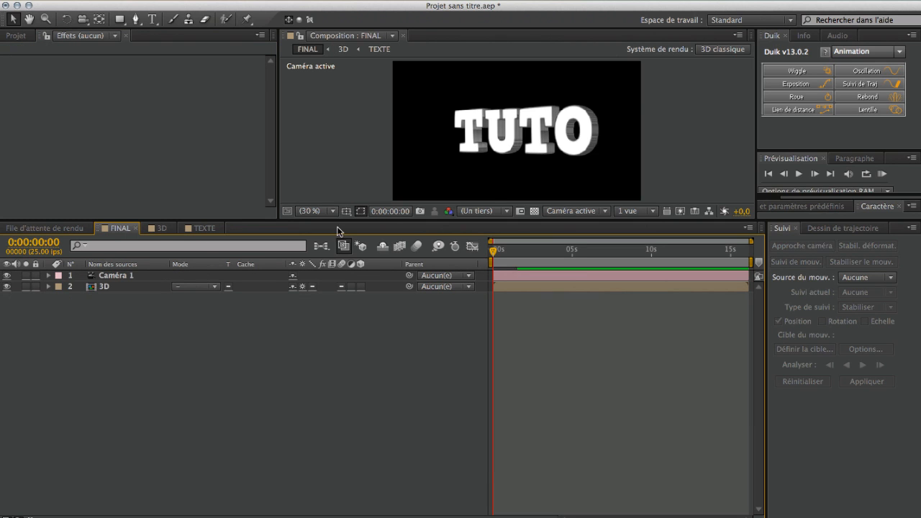
Orbit Caméra 1 in the FINAL composition so the TUTO text is seen from its other side.
{"action": "scroll", "coordinate": [560, 139], "scroll_direction": "up", "scroll_amount": 1}
{"action": "scroll", "coordinate": [562, 139], "scroll_direction": "down", "scroll_amount": 1}
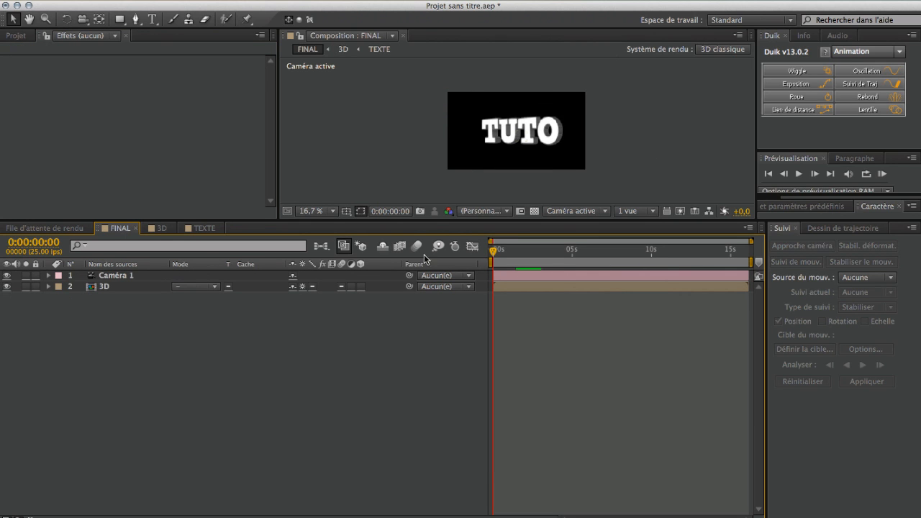
{"action": "left_click", "coordinate": [129, 276]}
{"action": "left_click", "coordinate": [85, 20]}
{"action": "left_click_drag", "start_coordinate": [486, 84], "coordinate": [531, 125]}
Create a Ponctuelle (point) light in FINAL with 126% intensity and Projeter une ombre enabled.
{"action": "right_click", "coordinate": [127, 341]}
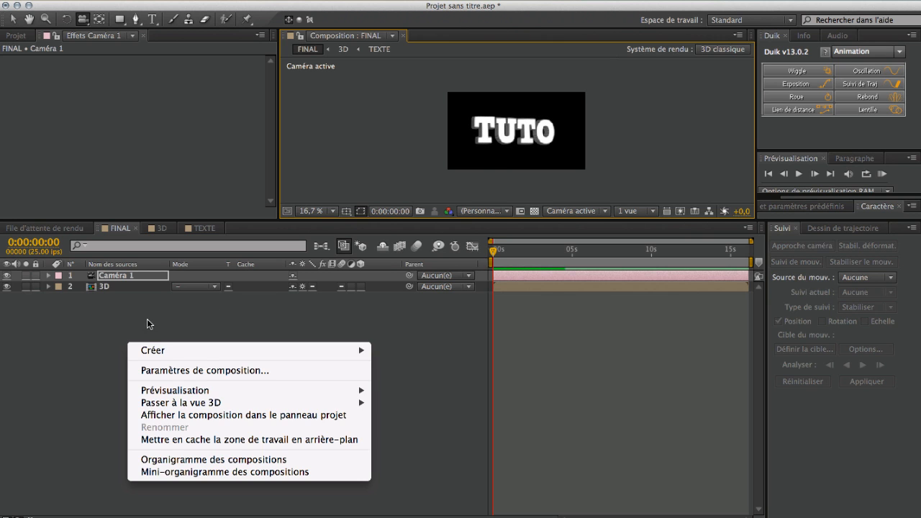
{"action": "mouse_move", "coordinate": [148, 351]}
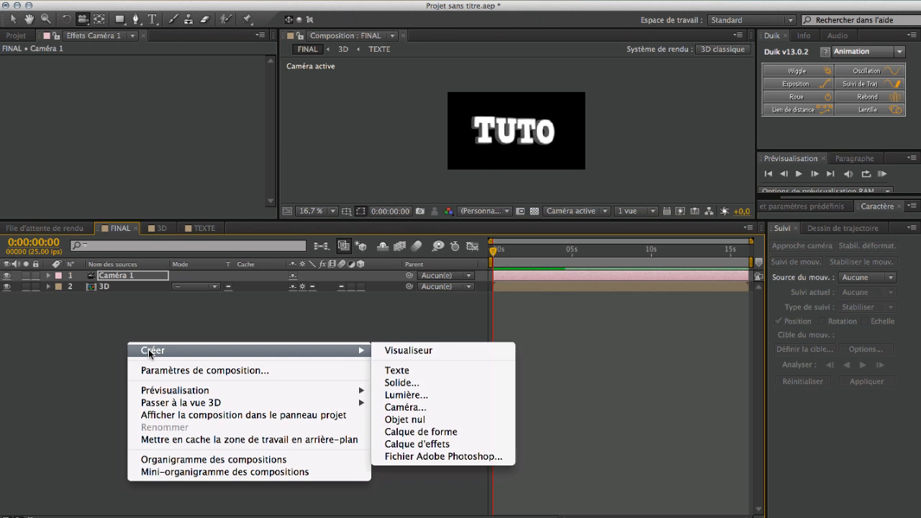
{"action": "left_click", "coordinate": [405, 395]}
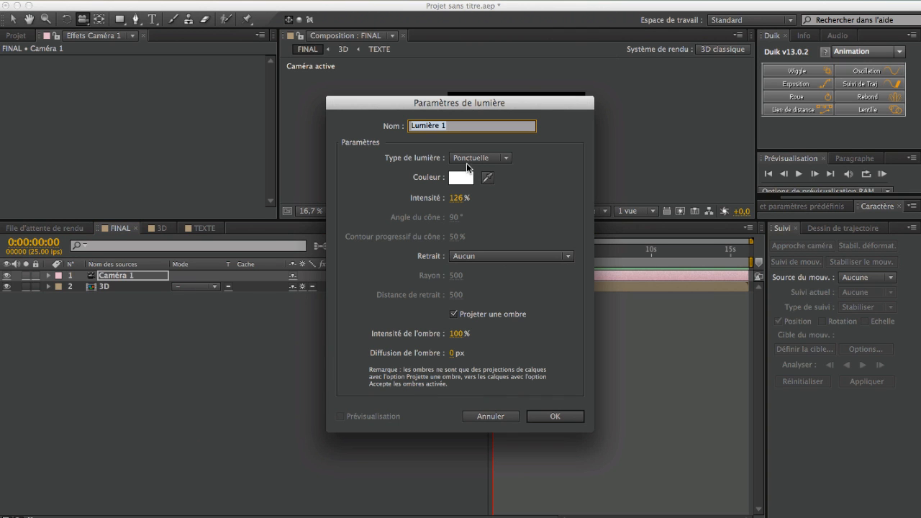
{"action": "left_click", "coordinate": [536, 414]}
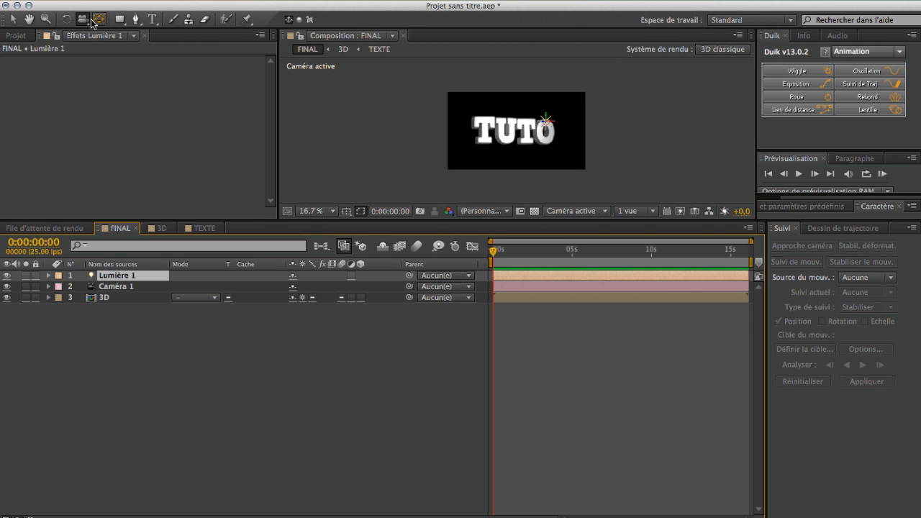
Move Lumière 1 to just above the first letters of the TUTO text.
{"action": "left_click", "coordinate": [14, 20]}
{"action": "left_click_drag", "start_coordinate": [547, 121], "coordinate": [506, 108]}
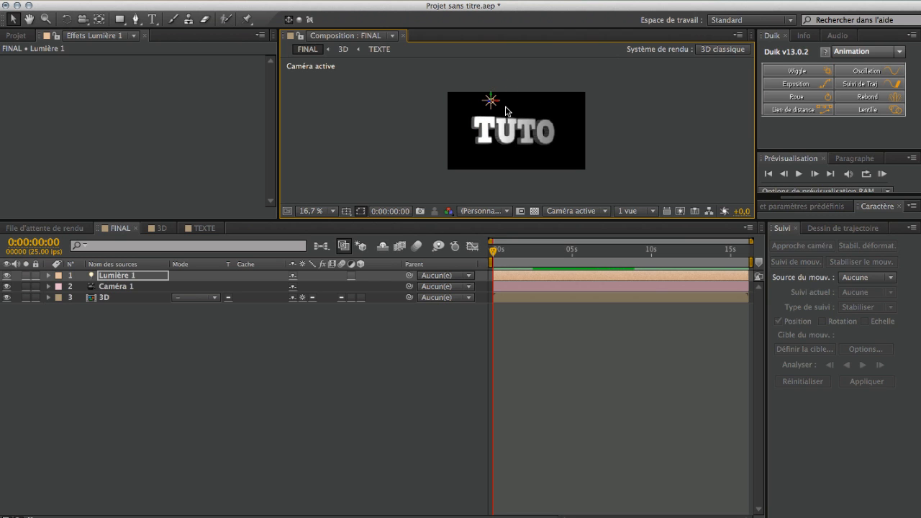
{"action": "left_click", "coordinate": [200, 365]}
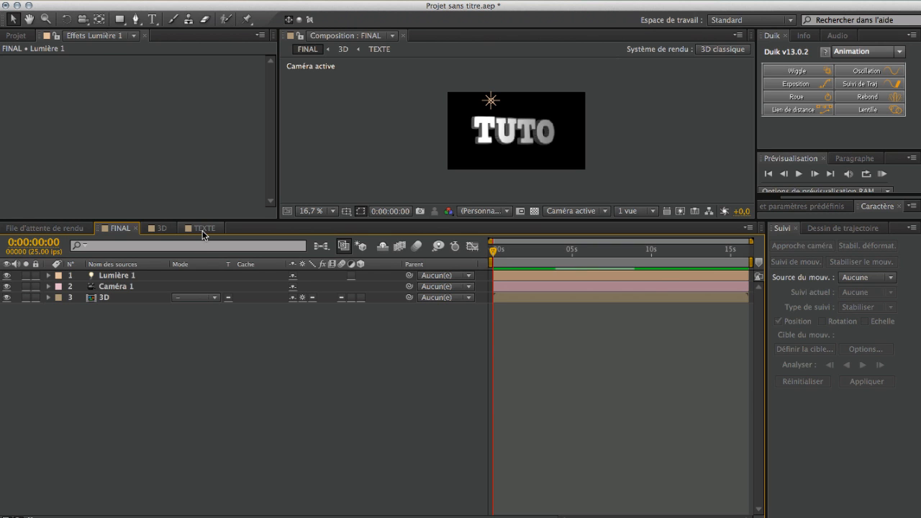
Delete the Styles de calque group from the TUTO text layer and check the FINAL composition.
{"action": "left_click", "coordinate": [202, 230]}
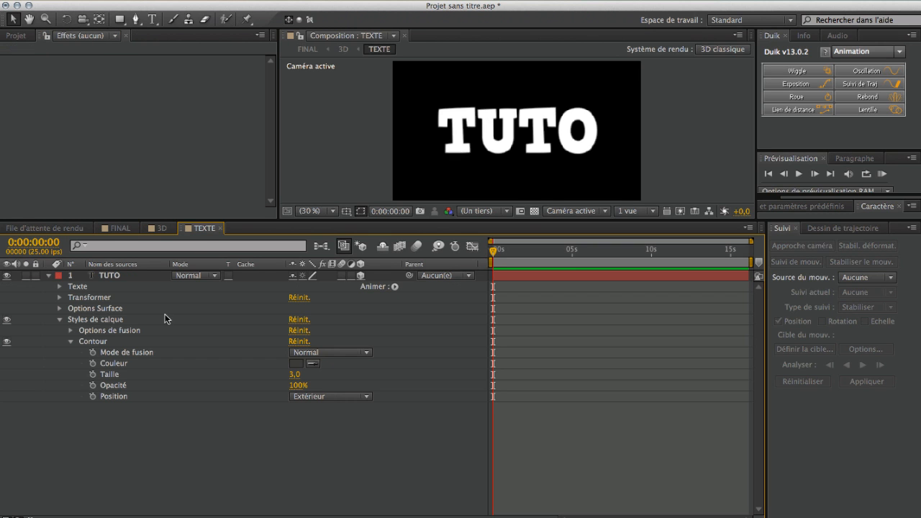
{"action": "left_click", "coordinate": [83, 321]}
{"action": "key", "text": "Delete"}
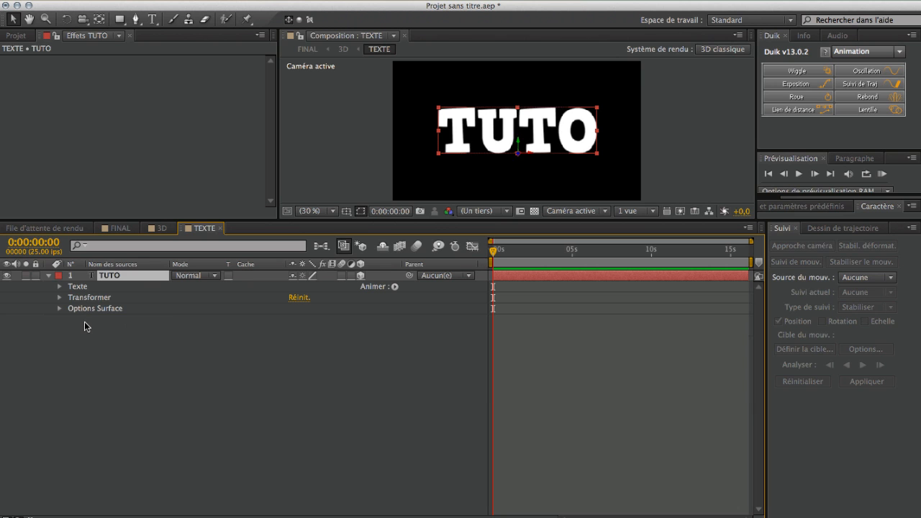
{"action": "left_click", "coordinate": [119, 229]}
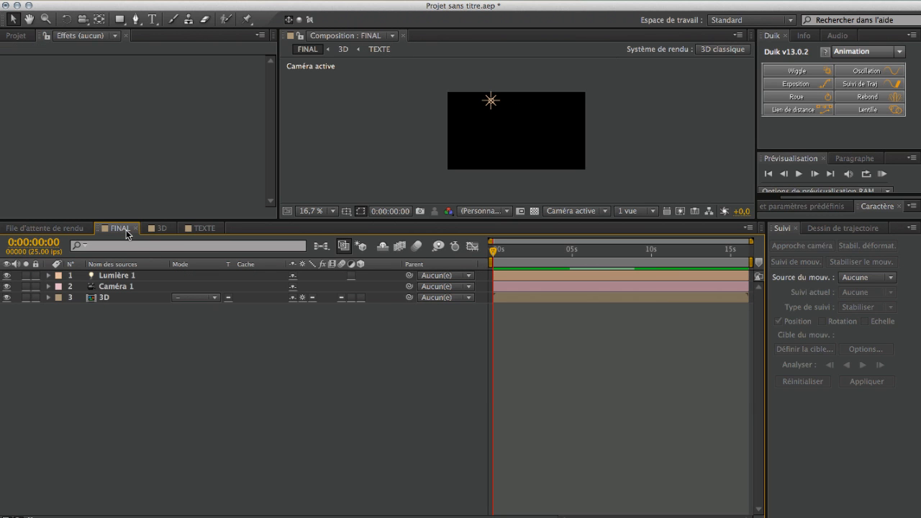
Apply the Teinte colour-correction effect to the frontmost TEXTE layer (layer 2) of the 3D composition.
{"action": "left_click", "coordinate": [162, 228]}
{"action": "left_click", "coordinate": [115, 287]}
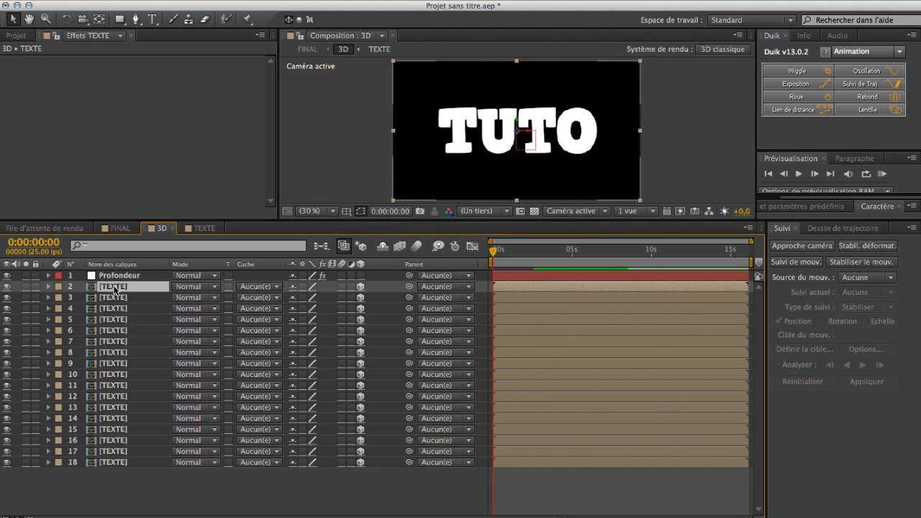
{"action": "right_click", "coordinate": [74, 95]}
{"action": "mouse_move", "coordinate": [122, 138]}
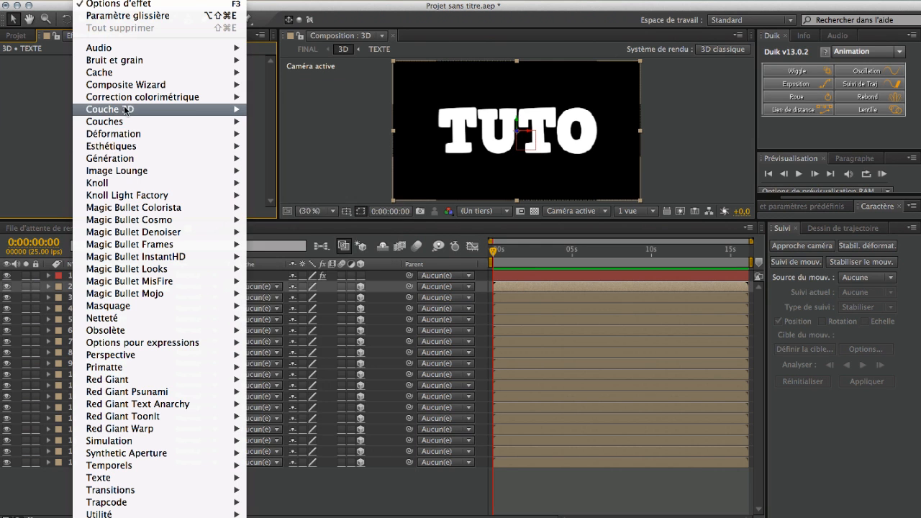
{"action": "mouse_move", "coordinate": [127, 170]}
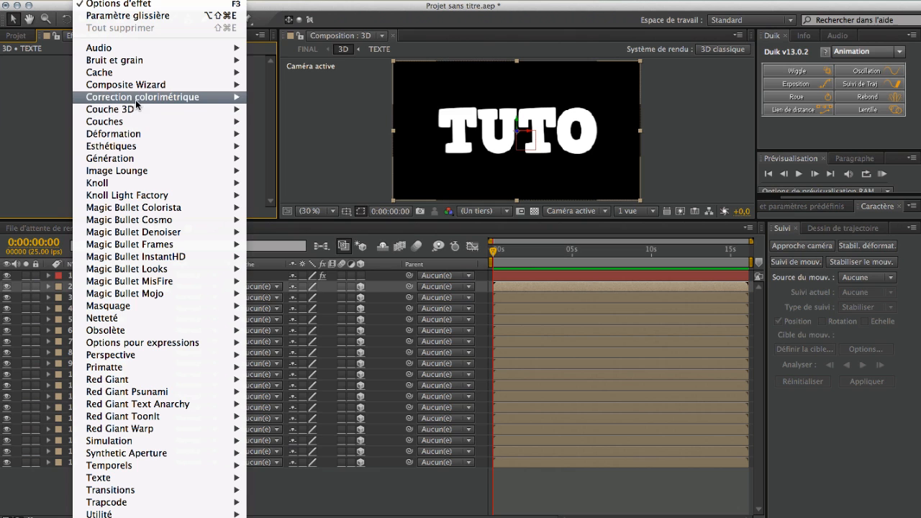
{"action": "mouse_move", "coordinate": [148, 98]}
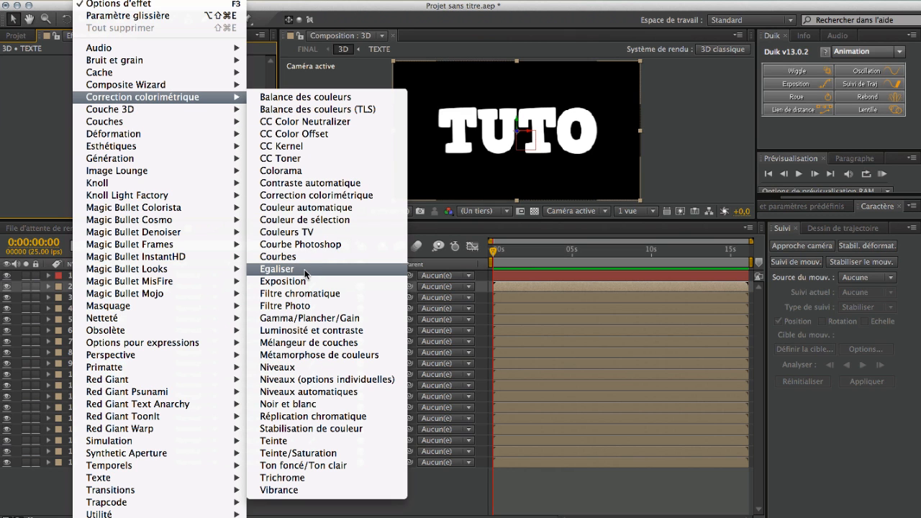
{"action": "left_click", "coordinate": [281, 441]}
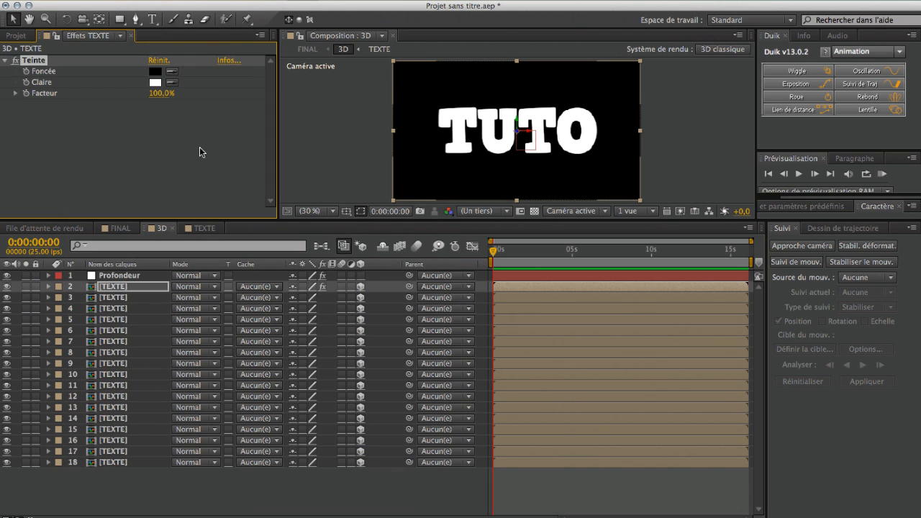
Set the Teinte effect's Claire colour to teal (#079995) and check the result in the FINAL composition.
{"action": "left_click", "coordinate": [155, 82]}
{"action": "left_click", "coordinate": [441, 224]}
{"action": "left_click_drag", "start_coordinate": [436, 233], "coordinate": [333, 313]}
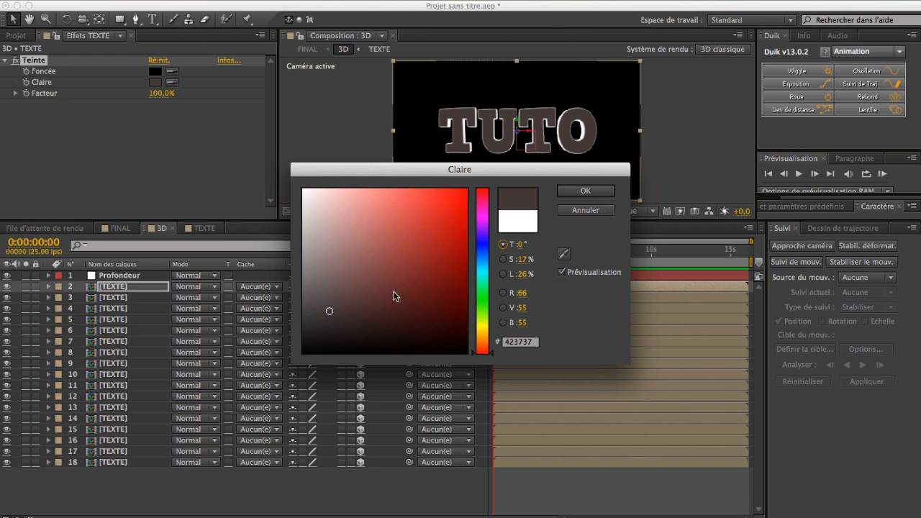
{"action": "left_click", "coordinate": [475, 275]}
{"action": "left_click_drag", "start_coordinate": [452, 218], "coordinate": [458, 252]}
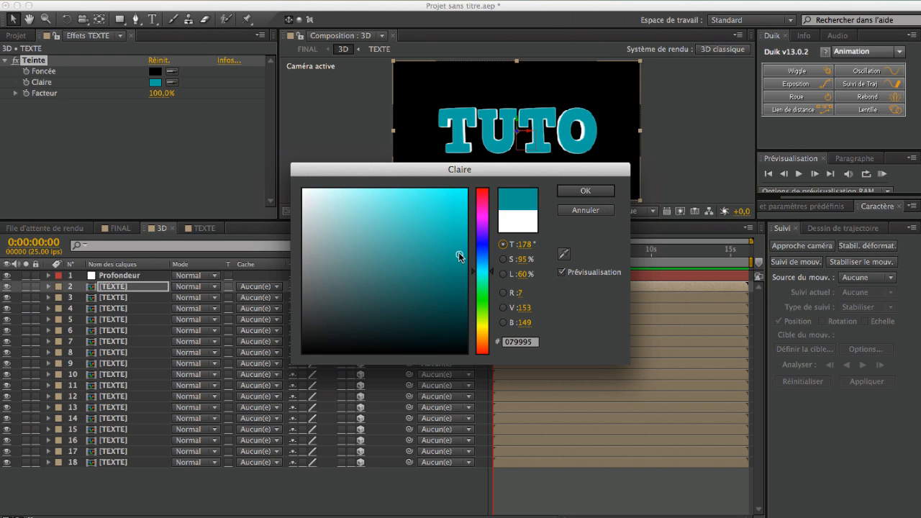
{"action": "left_click", "coordinate": [586, 191]}
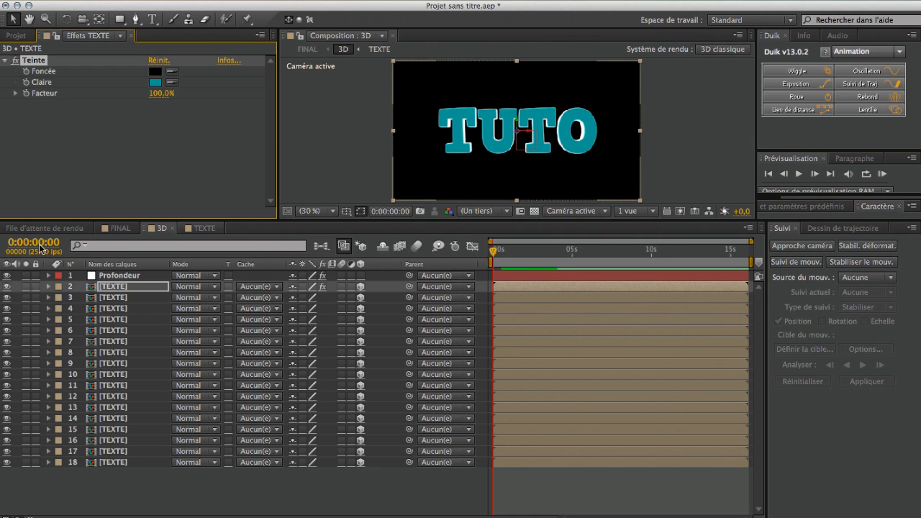
{"action": "left_click", "coordinate": [120, 228]}
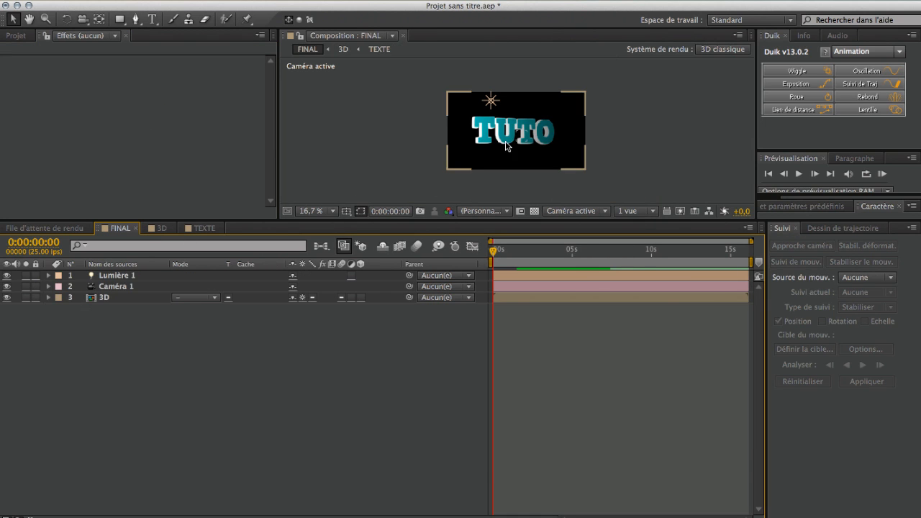
{"action": "key", "text": "period"}
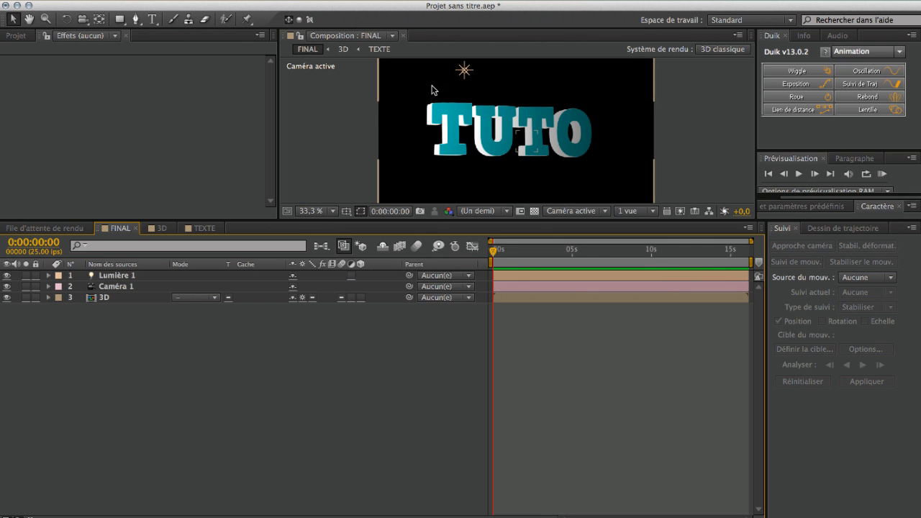
Select TEXTE layers 2 to 18 in the 3D composition and enlarge the workspace area showing the effects and presets.
{"action": "left_click", "coordinate": [154, 228]}
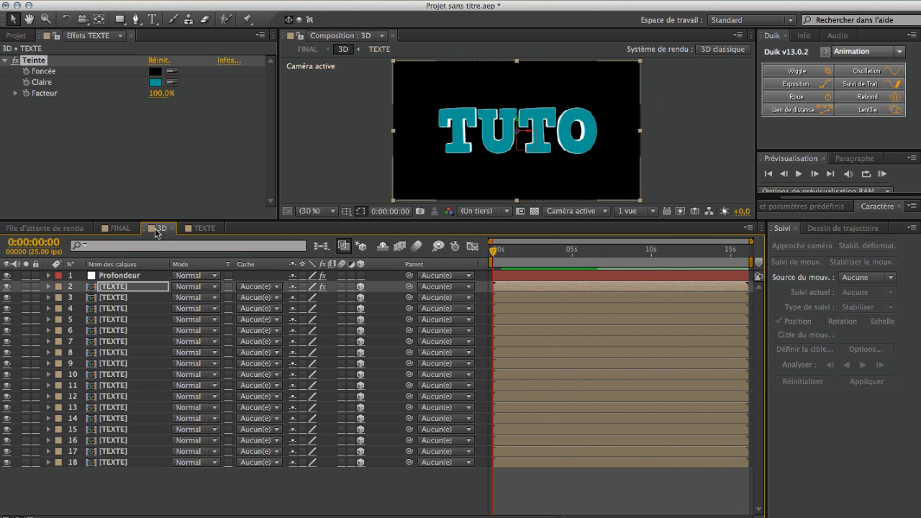
{"action": "left_click", "coordinate": [115, 297]}
{"action": "left_click", "coordinate": [121, 287]}
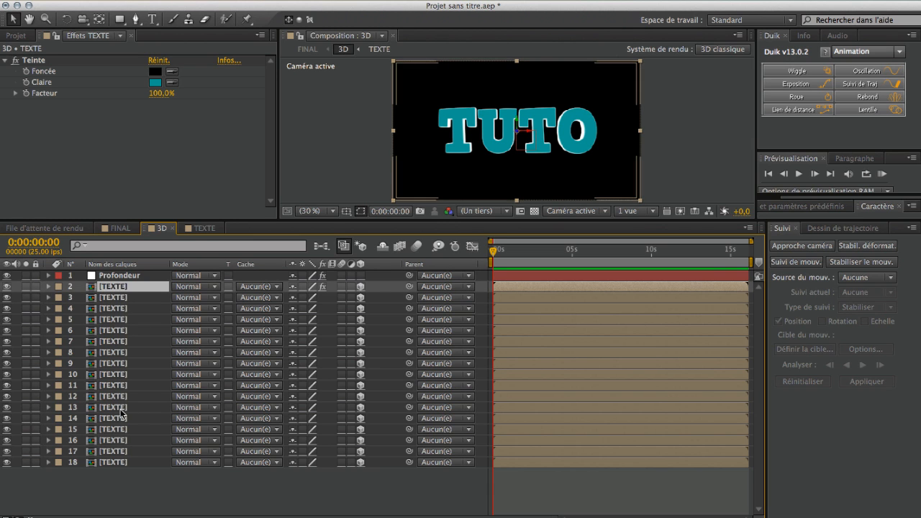
{"action": "left_click", "coordinate": [113, 463], "text": "shift"}
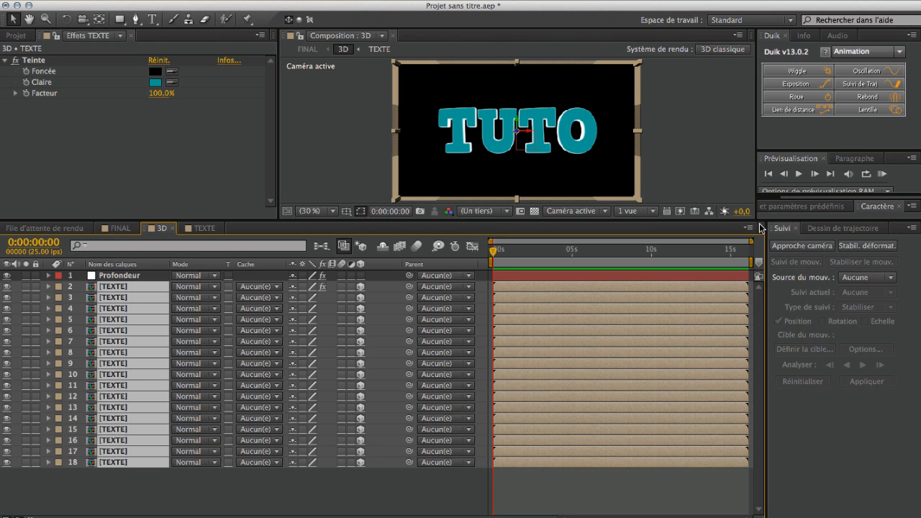
{"action": "left_click_drag", "start_coordinate": [764, 227], "coordinate": [754, 227]}
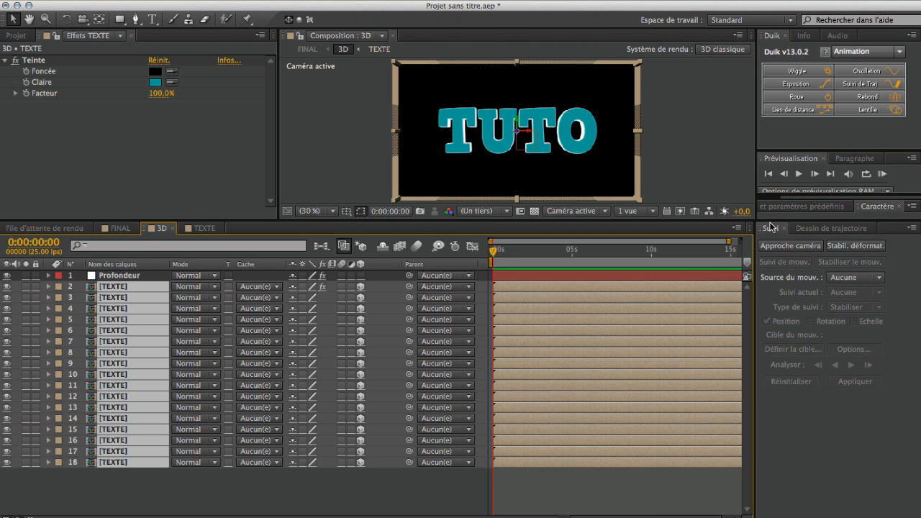
{"action": "left_click_drag", "start_coordinate": [773, 238], "coordinate": [775, 324]}
{"action": "left_click", "coordinate": [791, 197]}
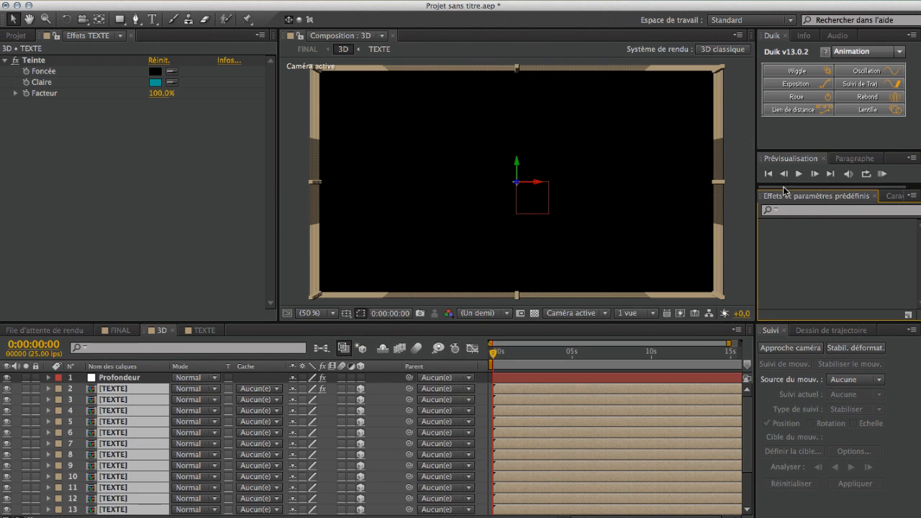
Try searching the effects and presets for "fill" and "strok".
{"action": "left_click", "coordinate": [792, 210]}
{"action": "type", "text": "fil"}
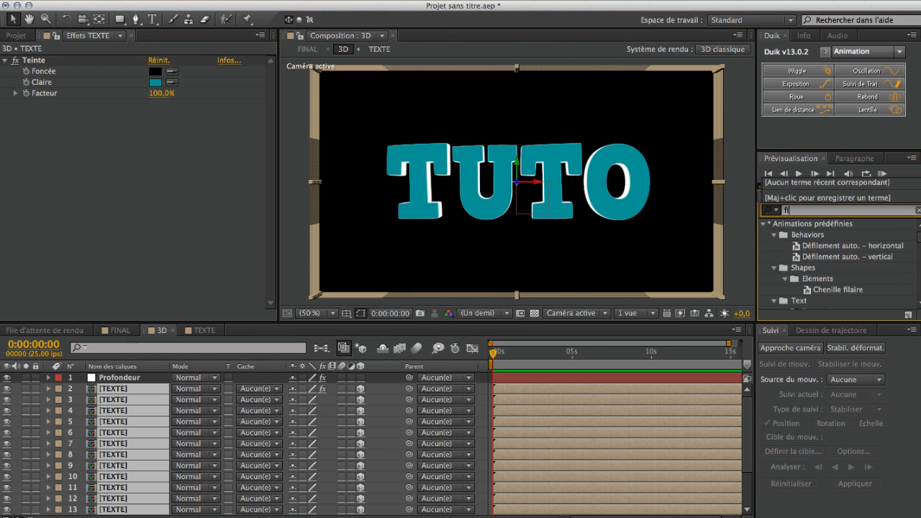
{"action": "key", "text": "BackSpace"}
{"action": "key", "text": "BackSpace"}
{"action": "key", "text": "BackSpace"}
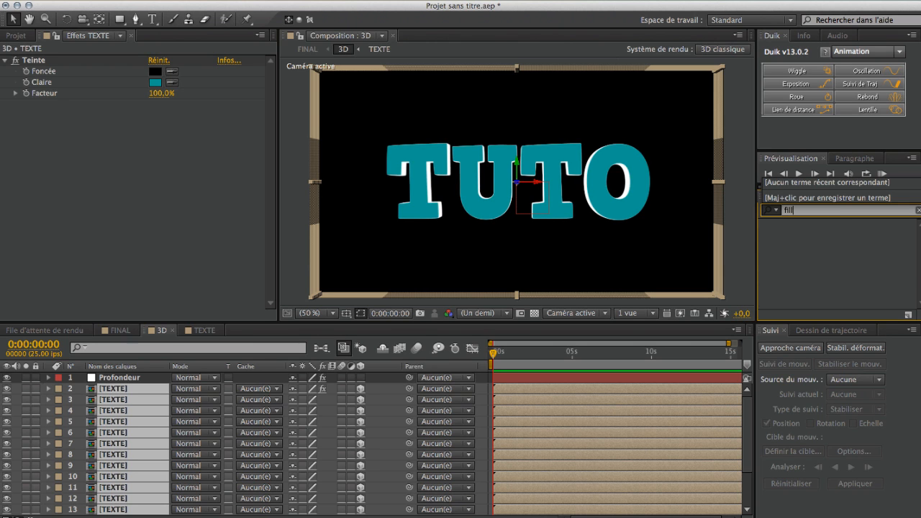
{"action": "type", "text": "strok"}
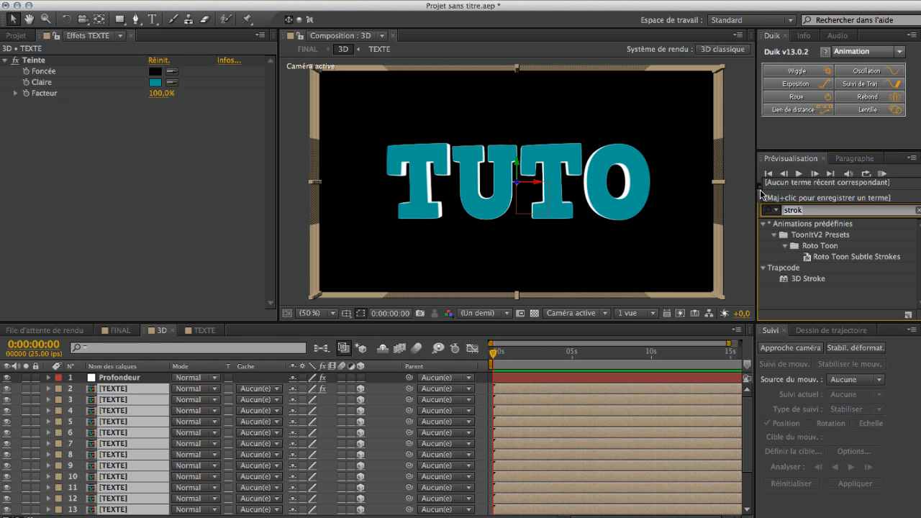
Search the effects for "contour" and apply Détection des contours to all the selected TEXTE layers.
{"action": "type", "text": "contour"}
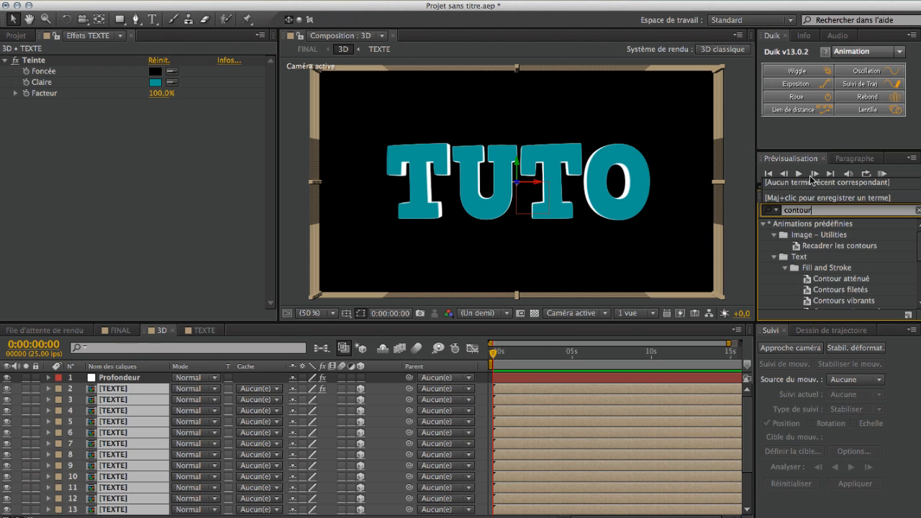
{"action": "left_click_drag", "start_coordinate": [919, 247], "coordinate": [918, 283]}
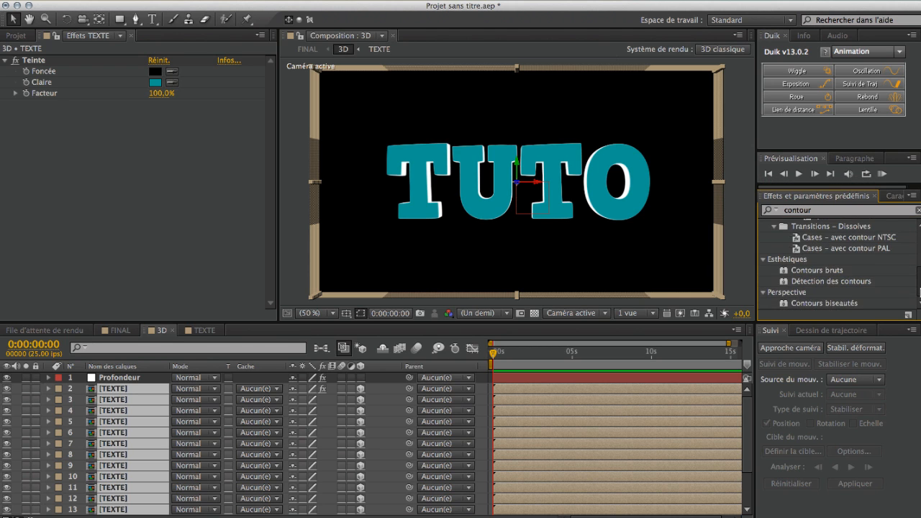
{"action": "left_click", "coordinate": [811, 282]}
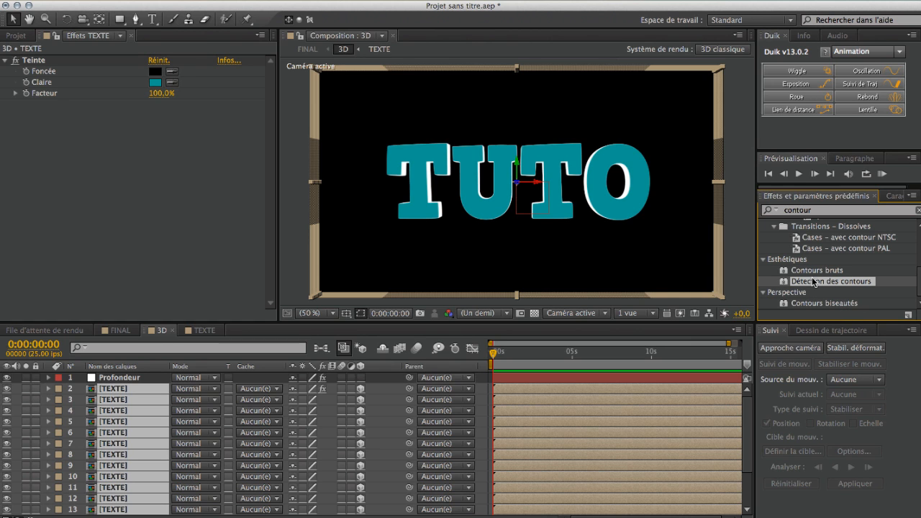
{"action": "double_click", "coordinate": [813, 282]}
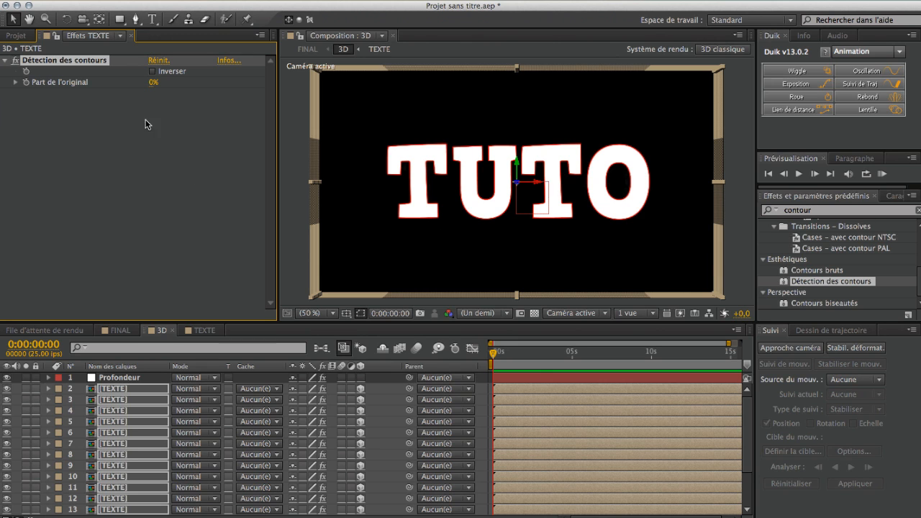
Set Part de l'original of Détection des contours to 57% and enable Inverser.
{"action": "left_click_drag", "start_coordinate": [153, 87], "coordinate": [251, 87]}
{"action": "left_click_drag", "start_coordinate": [160, 87], "coordinate": [141, 85]}
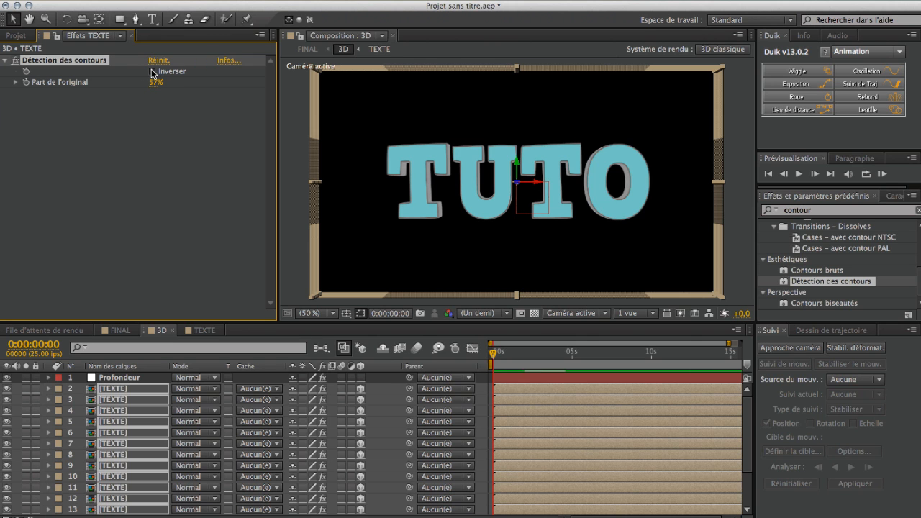
{"action": "left_click", "coordinate": [152, 72]}
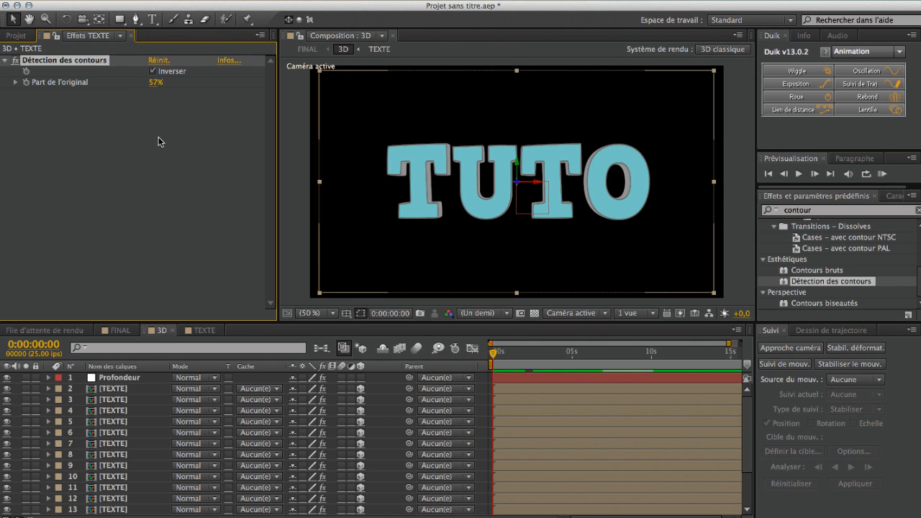
Move to 0:00:01:18 in the FINAL composition and create a 1280 × 720 px dark royal blue solid.
{"action": "left_click", "coordinate": [120, 331]}
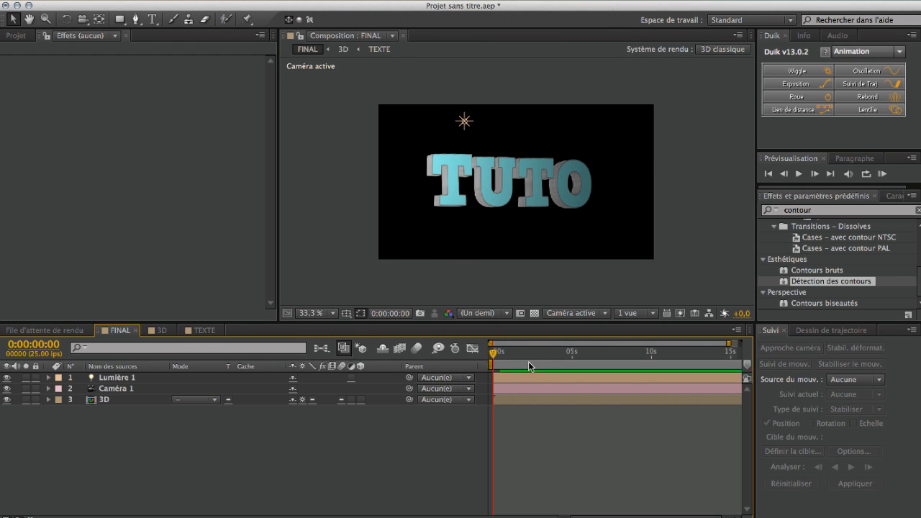
{"action": "left_click_drag", "start_coordinate": [499, 355], "coordinate": [519, 354]}
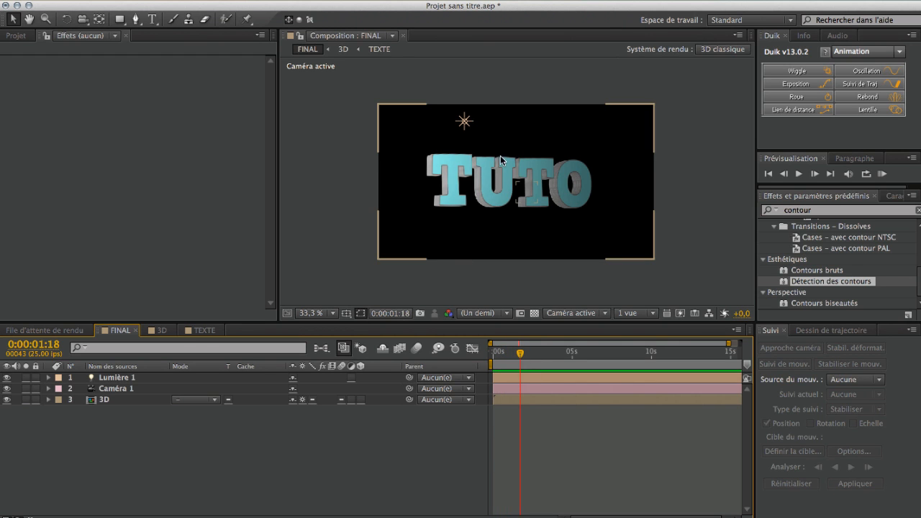
{"action": "left_click", "coordinate": [106, 401]}
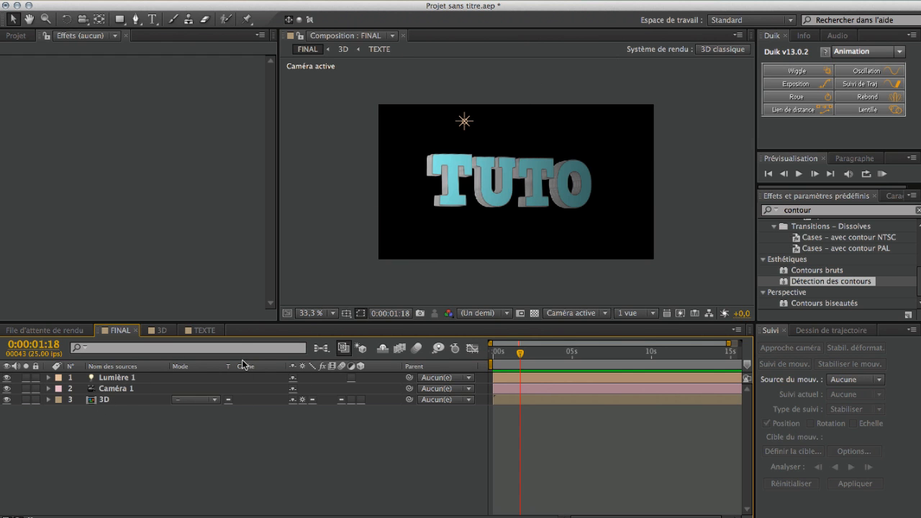
{"action": "right_click", "coordinate": [171, 451]}
{"action": "mouse_move", "coordinate": [205, 394]}
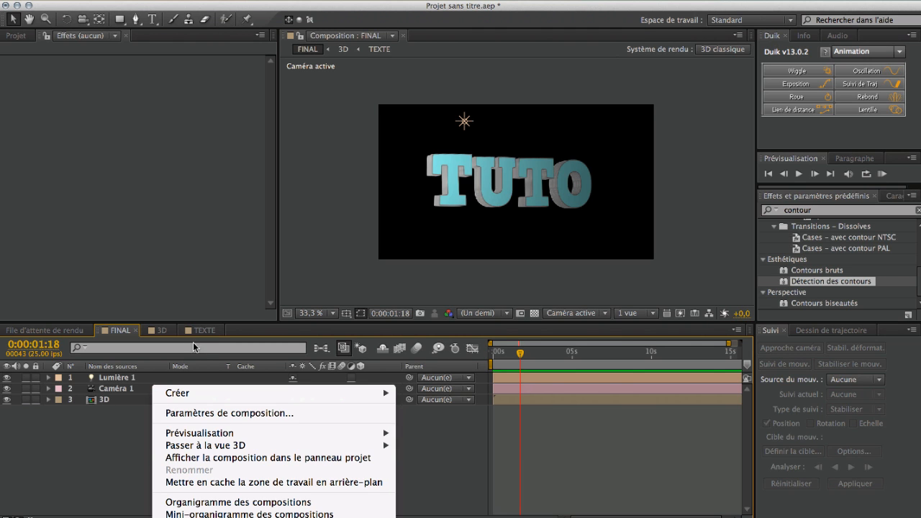
{"action": "mouse_move", "coordinate": [248, 396]}
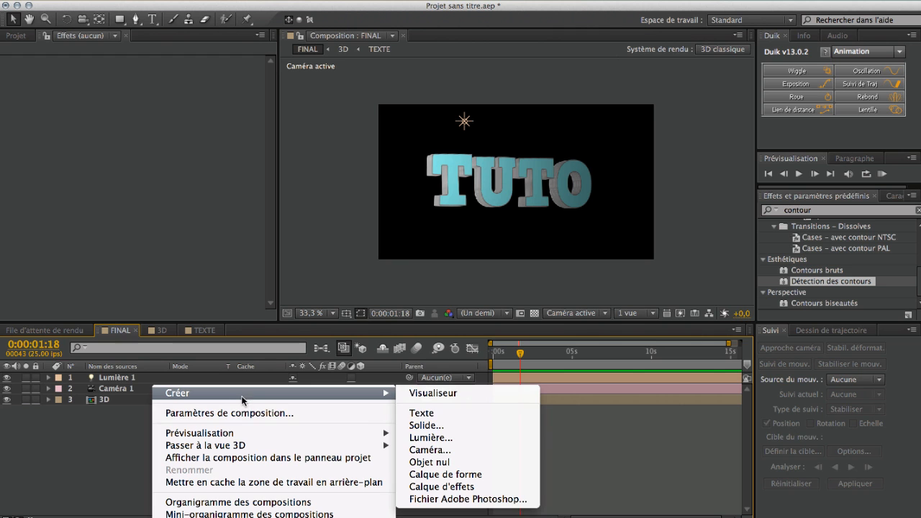
{"action": "left_click", "coordinate": [429, 426]}
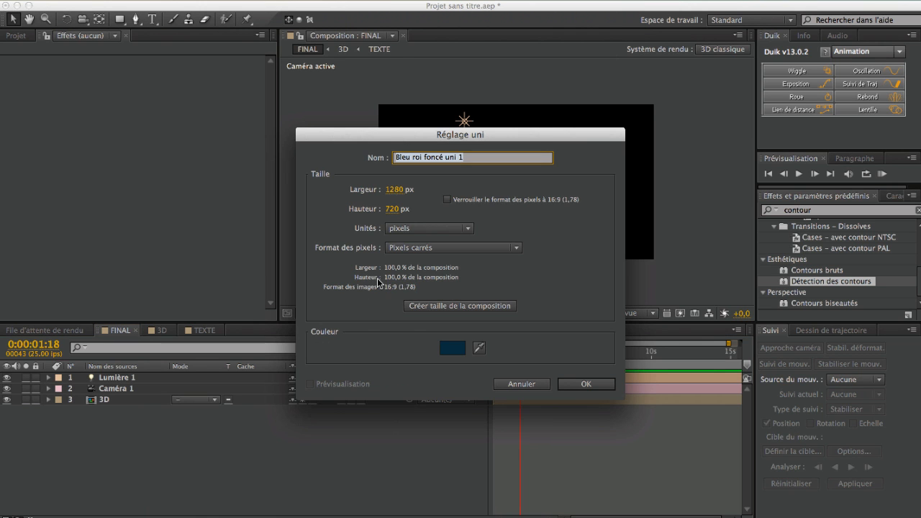
{"action": "left_click", "coordinate": [569, 384]}
Add a full-size elliptical mask to the dark blue solid and set its mode to Soustraction.
{"action": "left_click", "coordinate": [120, 22]}
{"action": "left_click", "coordinate": [120, 22]}
{"action": "left_click", "coordinate": [119, 20]}
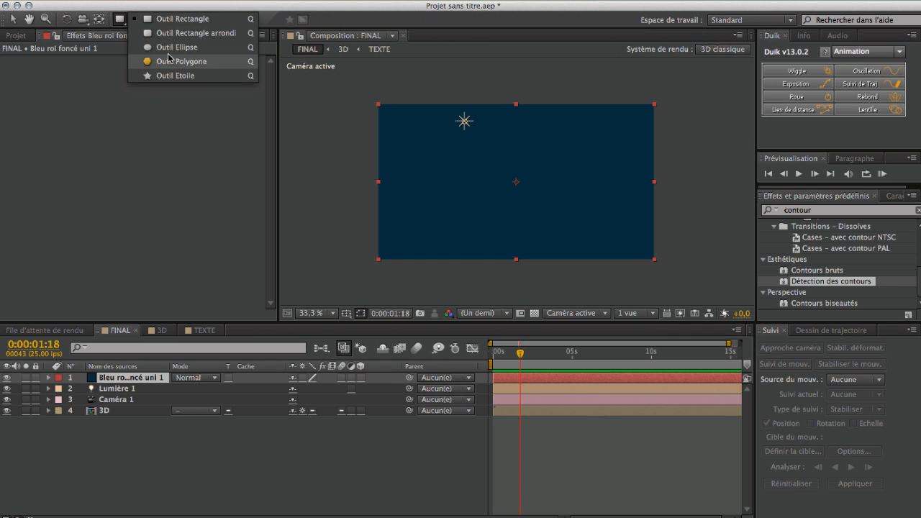
{"action": "left_click", "coordinate": [177, 47]}
{"action": "double_click", "coordinate": [120, 19]}
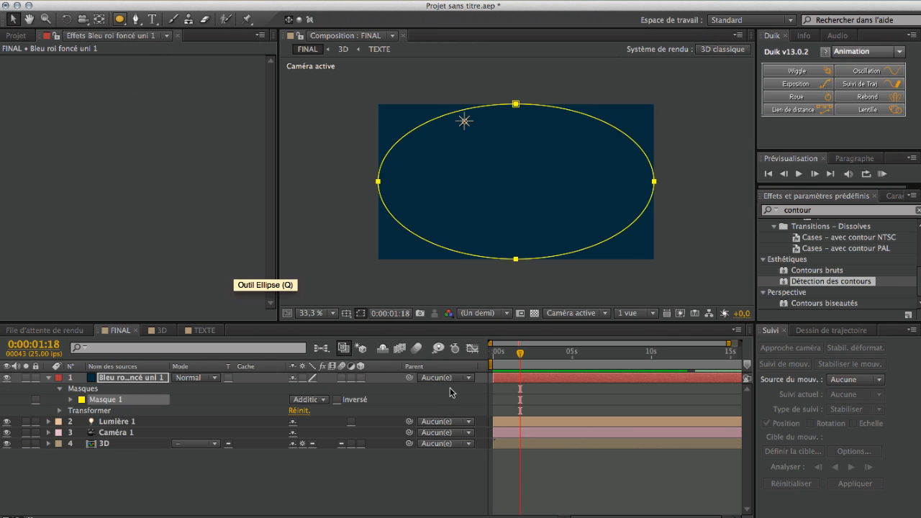
{"action": "left_click", "coordinate": [308, 400]}
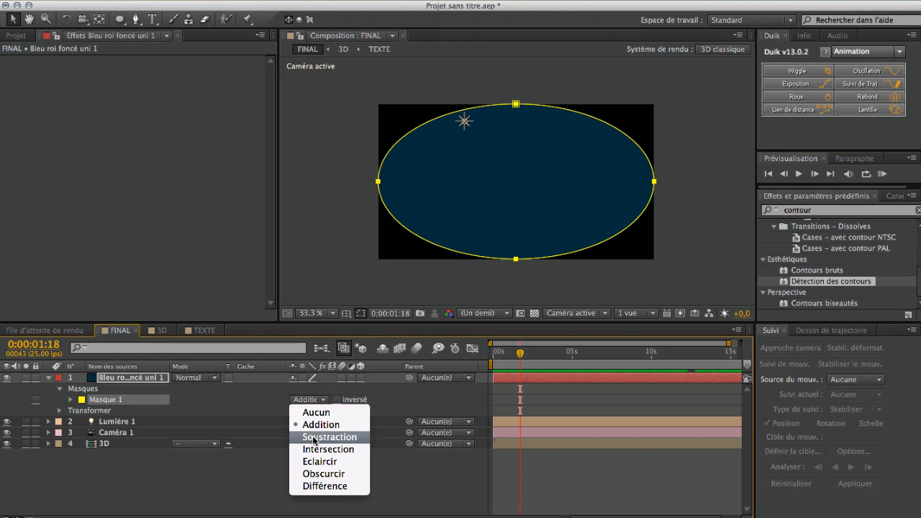
{"action": "left_click", "coordinate": [328, 437]}
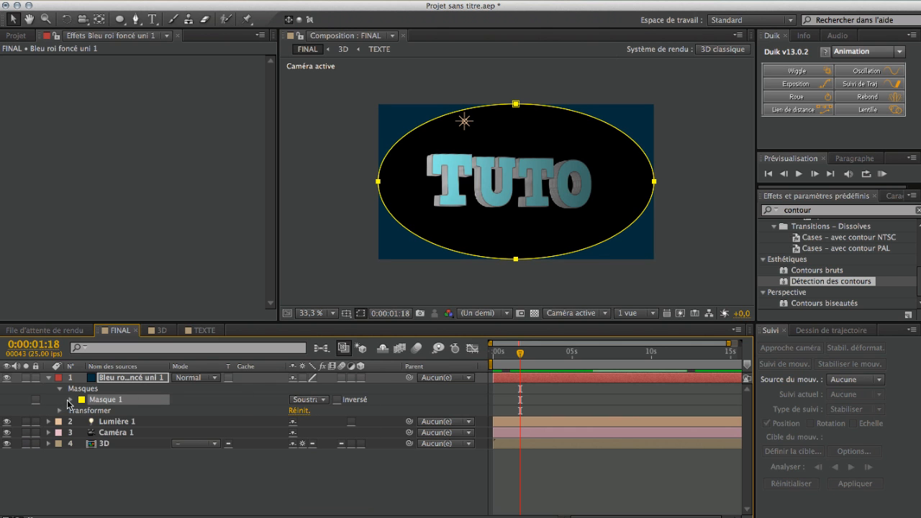
Feather the solid's elliptical mask by 872 pixels.
{"action": "left_click", "coordinate": [70, 399]}
{"action": "left_click_drag", "start_coordinate": [325, 424], "coordinate": [418, 424]}
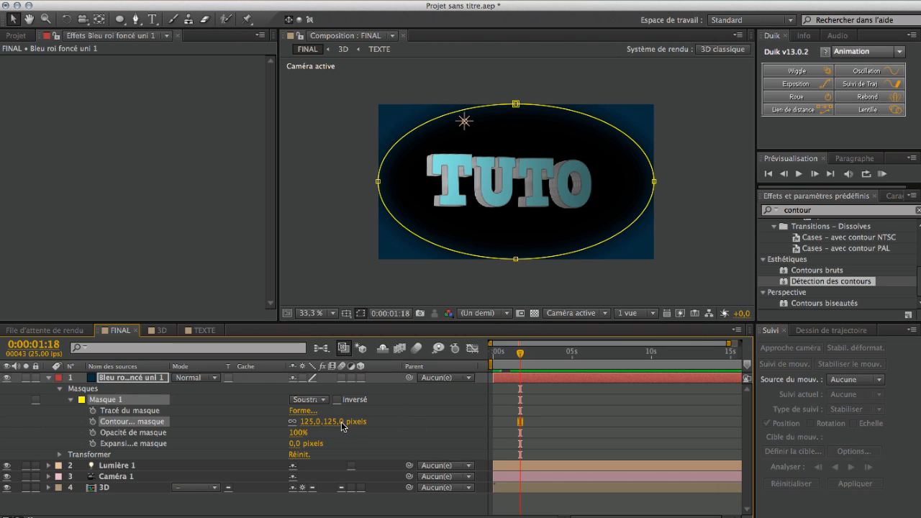
{"action": "left_click_drag", "start_coordinate": [351, 424], "coordinate": [407, 423]}
{"action": "left_click_drag", "start_coordinate": [336, 428], "coordinate": [458, 427]}
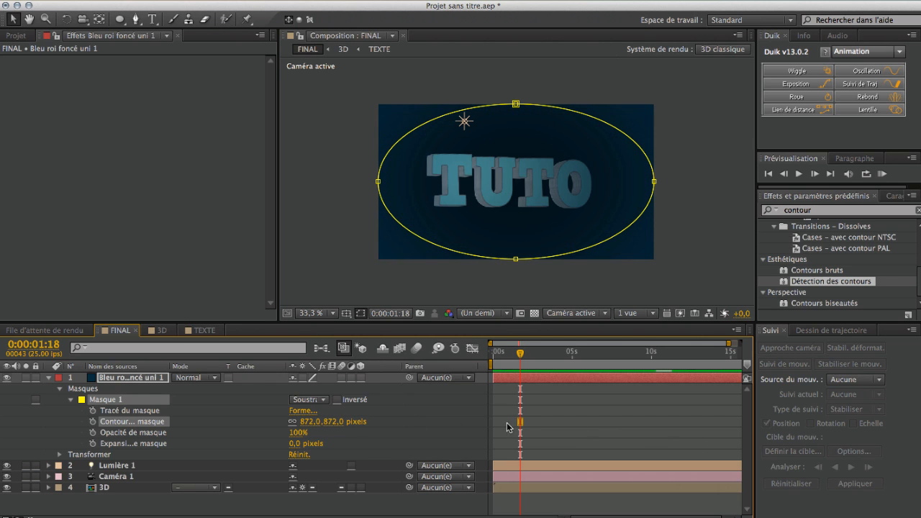
Set the dark blue solid's blending mode to Teinte, then collapse and deselect the layer and show the project contents.
{"action": "left_click", "coordinate": [185, 378]}
{"action": "left_click", "coordinate": [201, 273]}
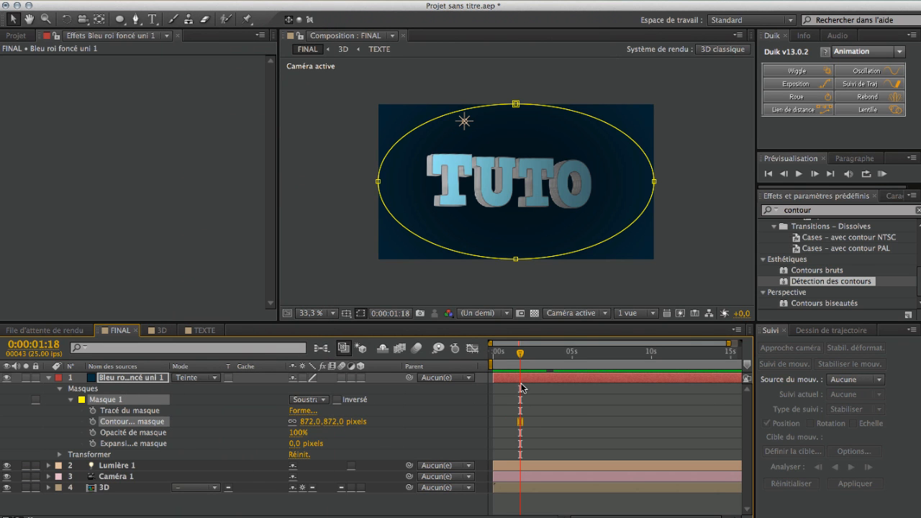
{"action": "left_click", "coordinate": [48, 377]}
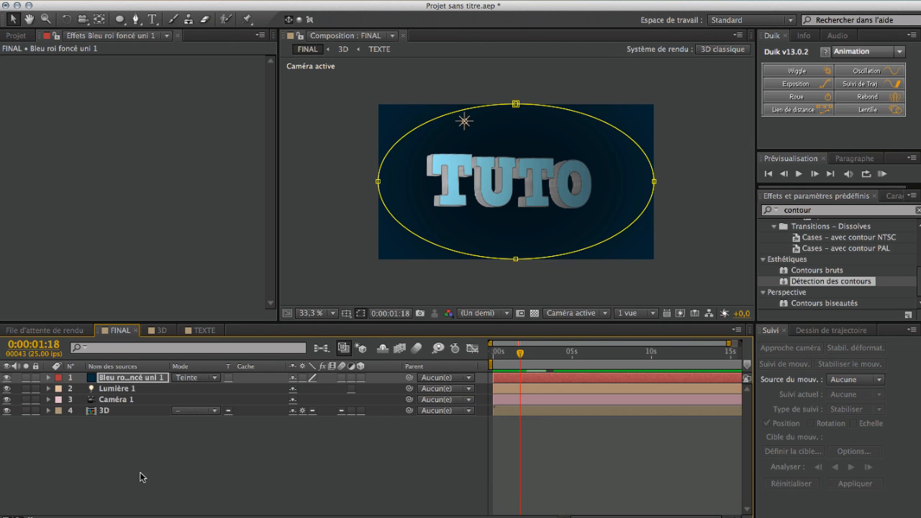
{"action": "left_click", "coordinate": [134, 469]}
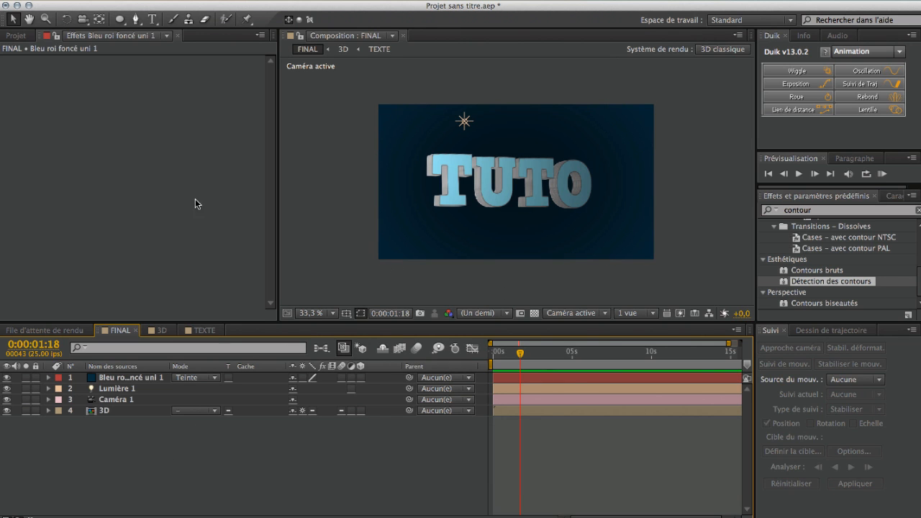
{"action": "left_click", "coordinate": [17, 35]}
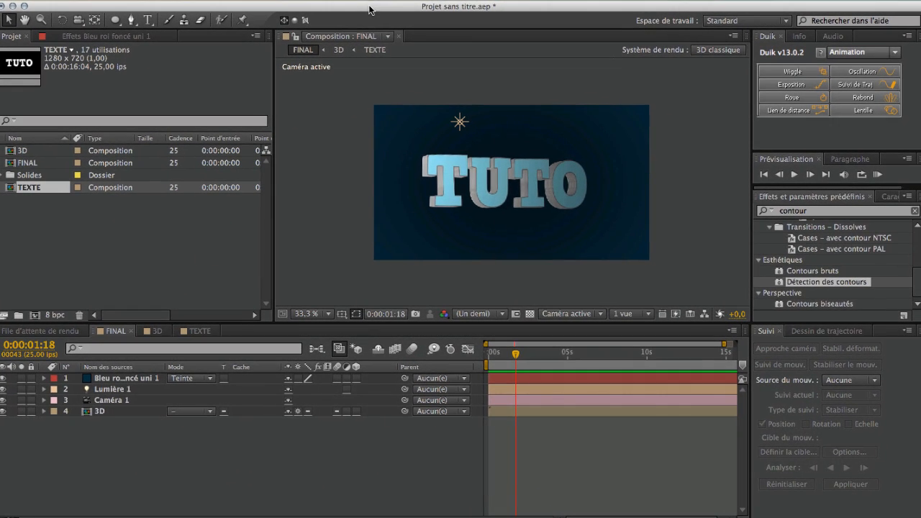
Reveal Caméra 1's transform properties and add an expression to its Point ciblé.
{"action": "left_click", "coordinate": [132, 380]}
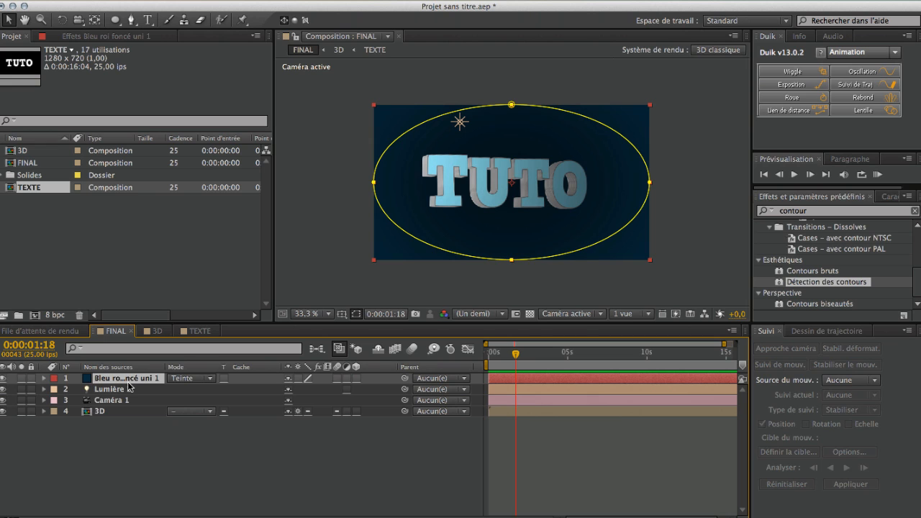
{"action": "left_click", "coordinate": [113, 401]}
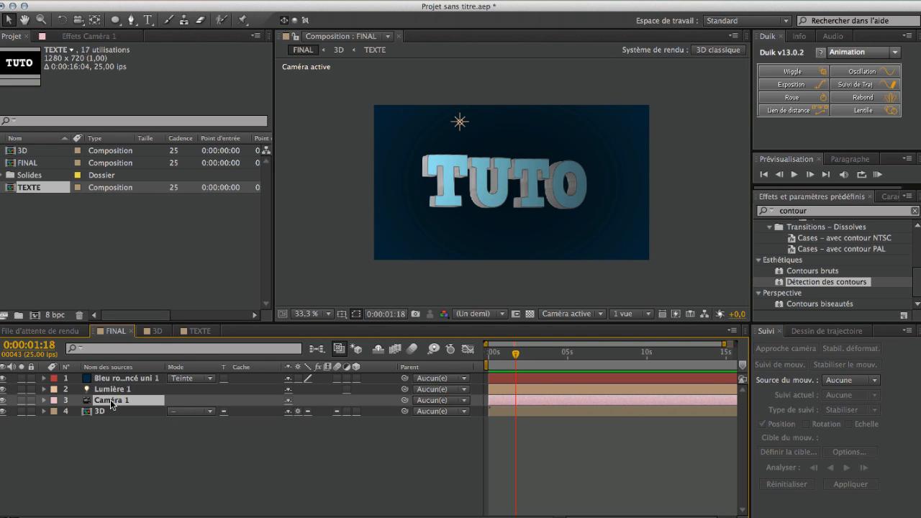
{"action": "key", "text": "p"}
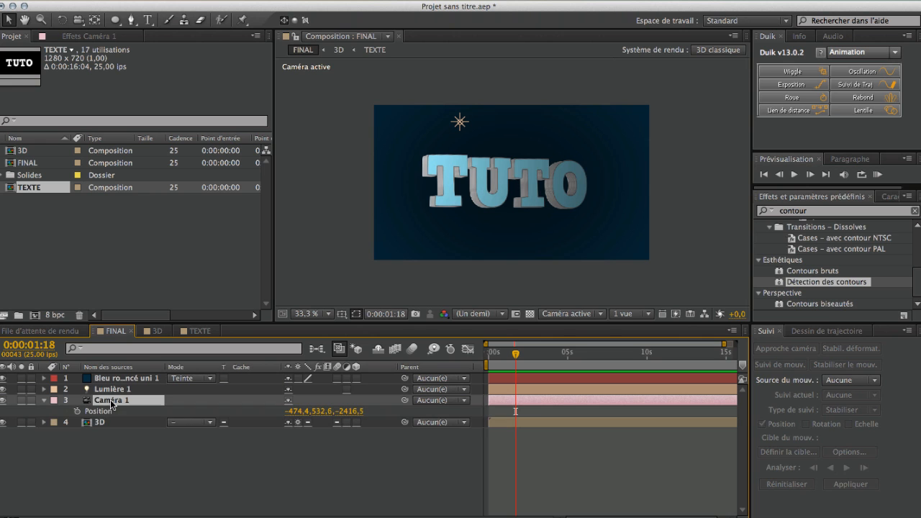
{"action": "left_click", "coordinate": [44, 401]}
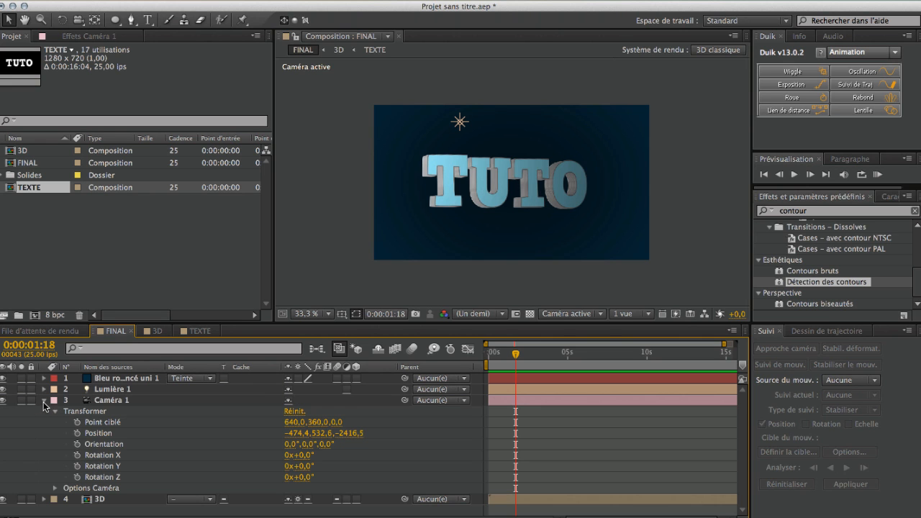
{"action": "left_click", "coordinate": [78, 425], "text": "alt"}
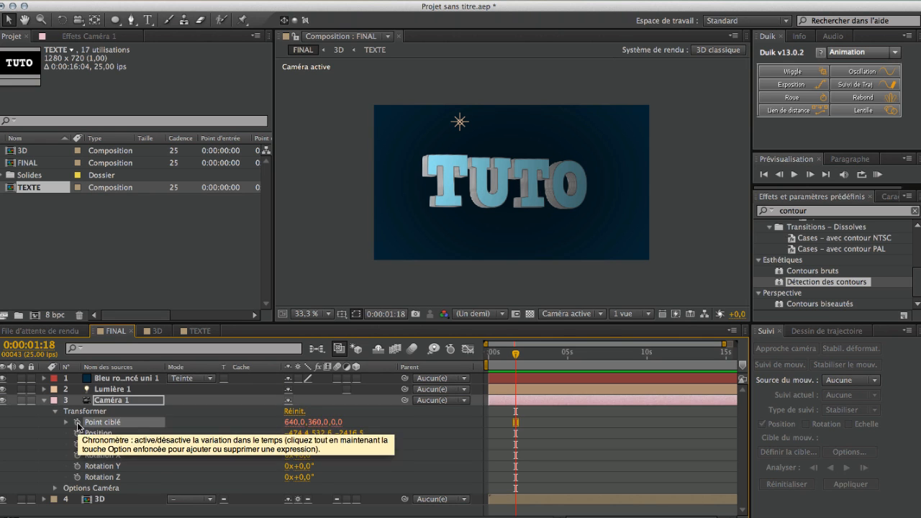
Link the camera's Point ciblé expression to the 3D layer's Position property.
{"action": "left_click_drag", "start_coordinate": [321, 435], "coordinate": [154, 512]}
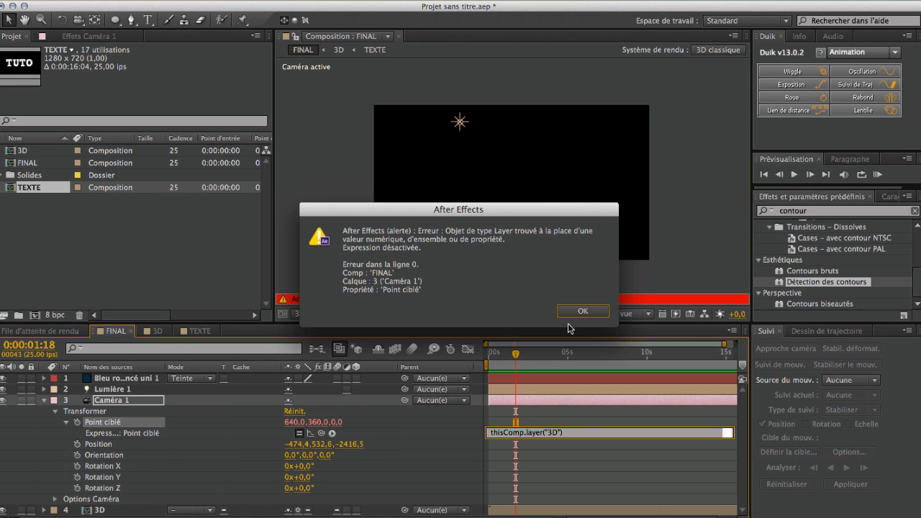
{"action": "left_click", "coordinate": [583, 311]}
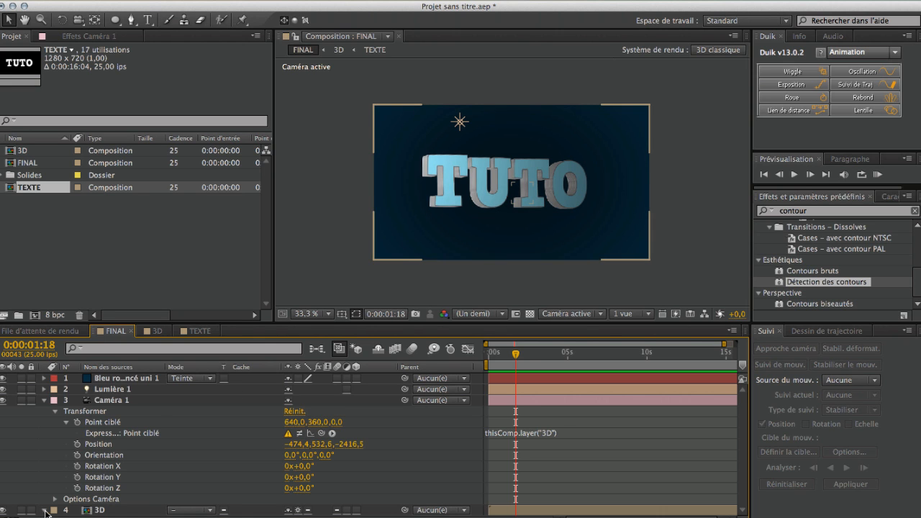
{"action": "left_click", "coordinate": [45, 509]}
{"action": "scroll", "coordinate": [90, 497], "scroll_direction": "down", "scroll_amount": 5}
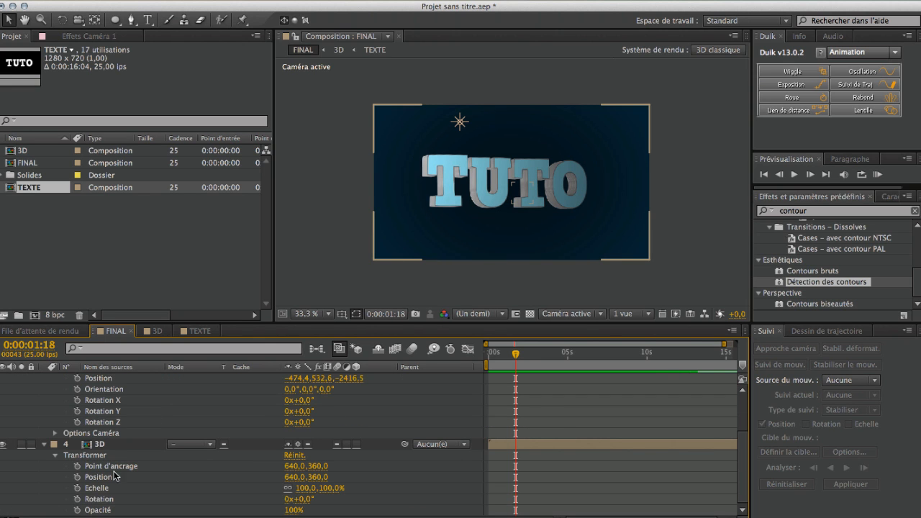
{"action": "scroll", "coordinate": [137, 418], "scroll_direction": "up", "scroll_amount": 1}
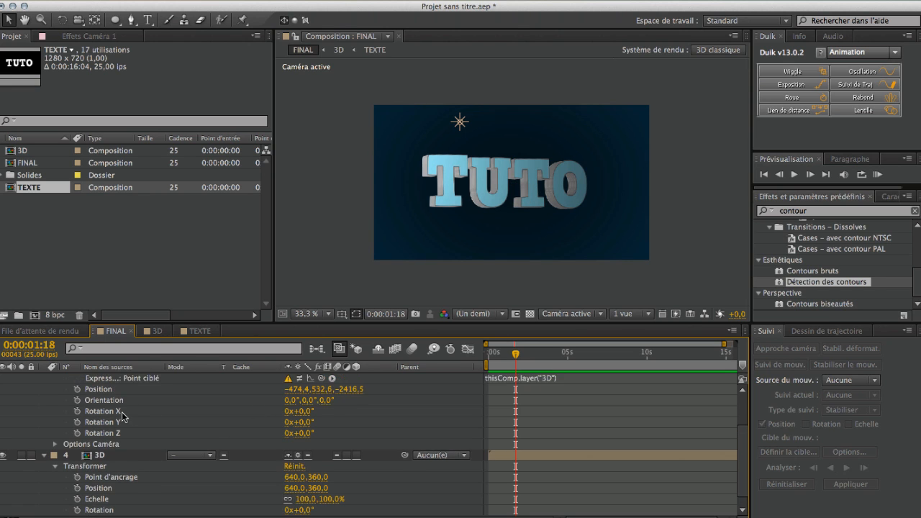
{"action": "scroll", "coordinate": [131, 413], "scroll_direction": "up", "scroll_amount": 1}
{"action": "left_click_drag", "start_coordinate": [320, 389], "coordinate": [131, 502]}
{"action": "left_click", "coordinate": [398, 450]}
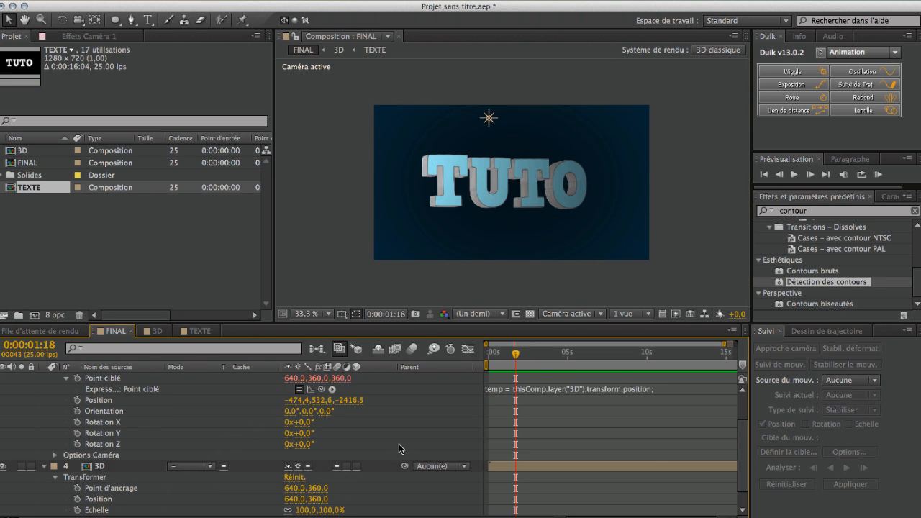
At 0:00:04:15, swing the camera around the text to a side view at about 4415.7, 490.1, -924.4.
{"action": "left_click_drag", "start_coordinate": [517, 354], "coordinate": [561, 354]}
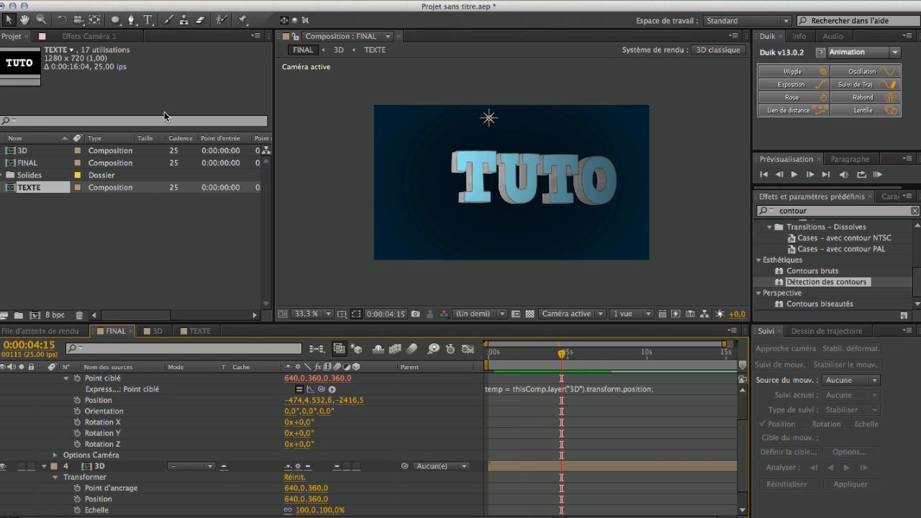
{"action": "key", "text": "c"}
{"action": "left_click_drag", "start_coordinate": [560, 192], "coordinate": [526, 203]}
{"action": "left_click_drag", "start_coordinate": [77, 26], "coordinate": [156, 62]}
{"action": "left_click_drag", "start_coordinate": [548, 196], "coordinate": [424, 200]}
{"action": "mouse_move", "coordinate": [533, 202]}
{"action": "left_mouse_down"}
{"action": "mouse_move", "coordinate": [173, 193]}
{"action": "mouse_move", "coordinate": [401, 184]}
{"action": "left_mouse_up"}
{"action": "left_click_drag", "start_coordinate": [477, 194], "coordinate": [345, 142]}
{"action": "left_click_drag", "start_coordinate": [431, 180], "coordinate": [183, 163]}
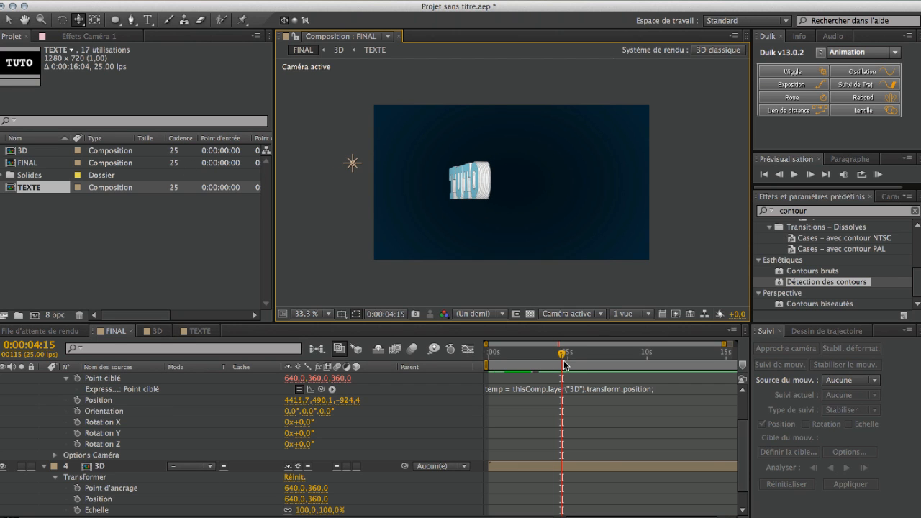
At 0:00:00:00, start keyframing the camera's Position and Orientation and move it behind the text to about 5138.7, 451.2, 1196.7.
{"action": "left_click_drag", "start_coordinate": [561, 353], "coordinate": [416, 342]}
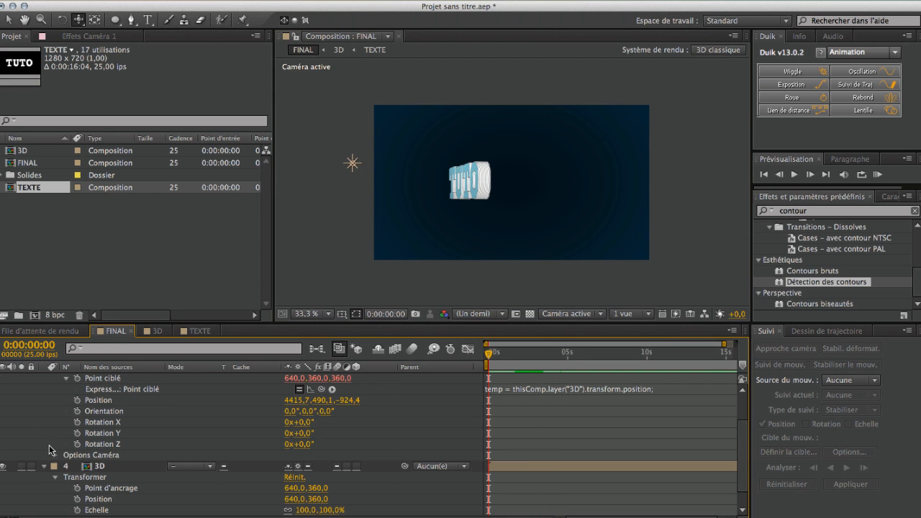
{"action": "scroll", "coordinate": [96, 436], "scroll_direction": "up", "scroll_amount": 1}
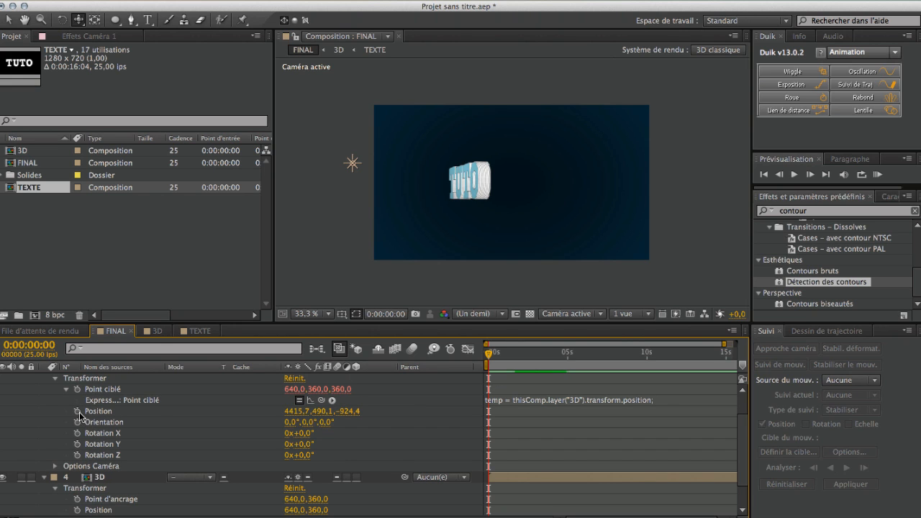
{"action": "left_click", "coordinate": [77, 411]}
{"action": "left_click", "coordinate": [77, 422]}
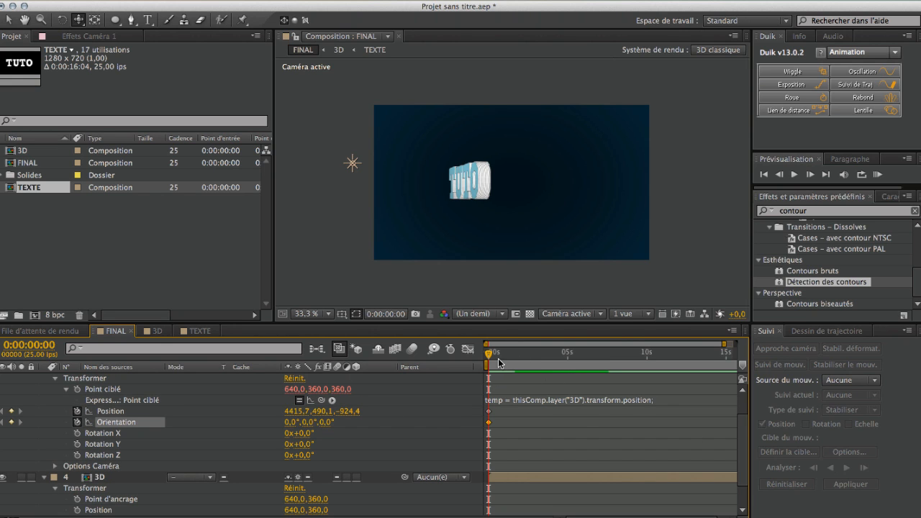
{"action": "left_click_drag", "start_coordinate": [475, 167], "coordinate": [37, 194]}
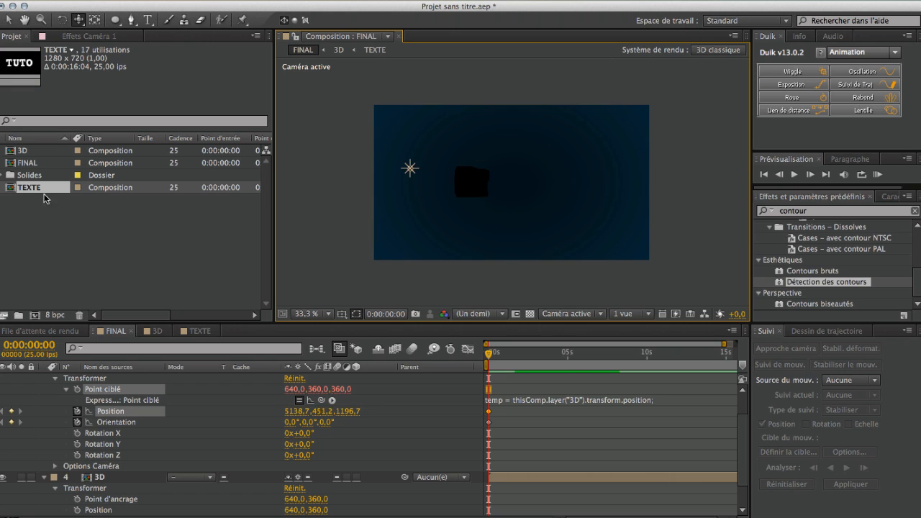
At 0:00:05:13, bring the camera around to the front of the text at about 2629.8, 298.2, -5227.1.
{"action": "left_click", "coordinate": [575, 353]}
{"action": "left_click_drag", "start_coordinate": [454, 185], "coordinate": [512, 237]}
{"action": "left_click_drag", "start_coordinate": [602, 199], "coordinate": [576, 195]}
{"action": "left_click_drag", "start_coordinate": [470, 187], "coordinate": [881, 193]}
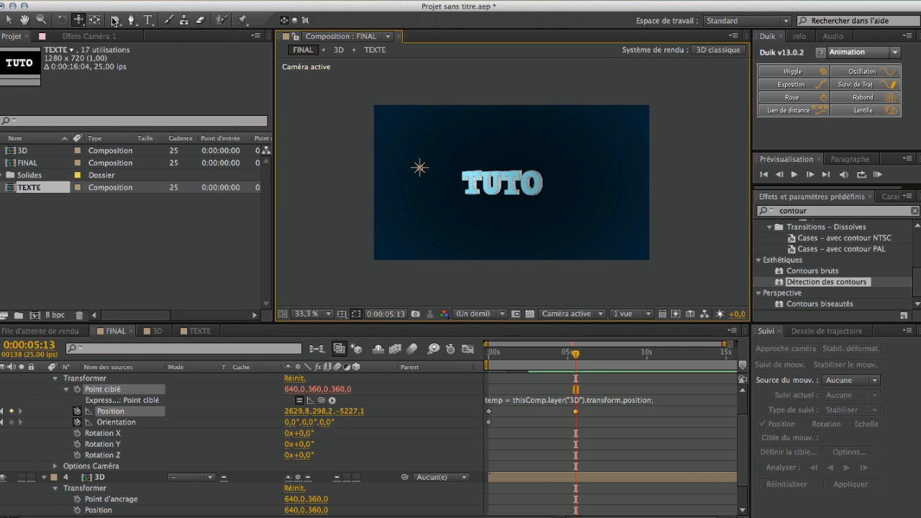
Dolly the camera closer along Z, then orbit it to about 1129.8, 340.6, -2048.9 so TUTO fills most of the frame.
{"action": "left_click_drag", "start_coordinate": [82, 22], "coordinate": [118, 60]}
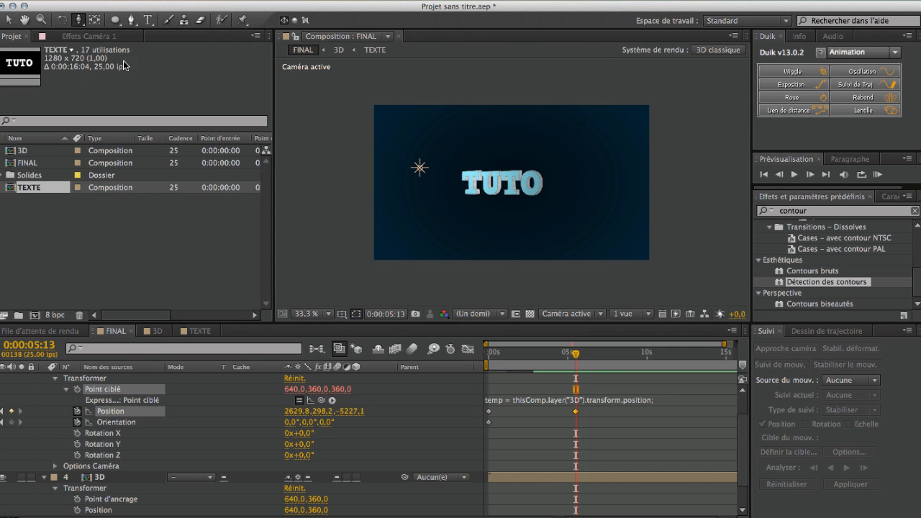
{"action": "left_click_drag", "start_coordinate": [567, 193], "coordinate": [747, 194]}
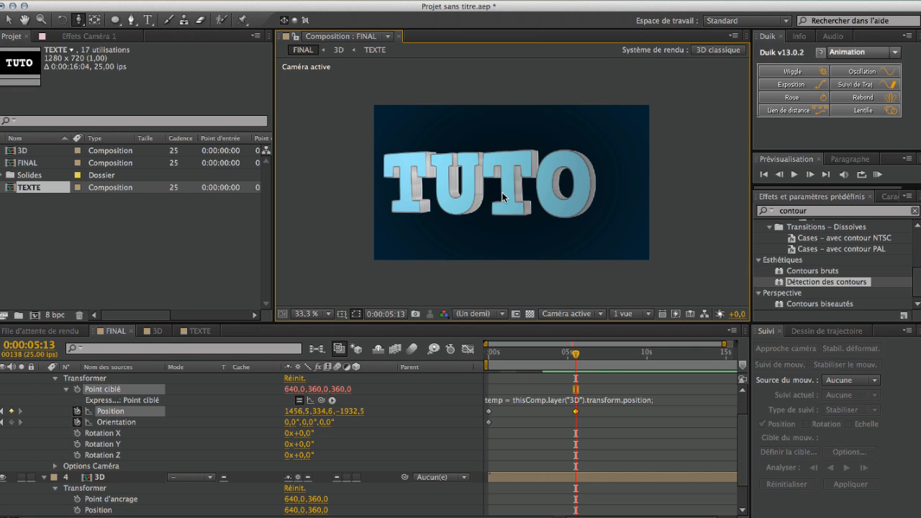
{"action": "left_click_drag", "start_coordinate": [78, 19], "coordinate": [99, 31]}
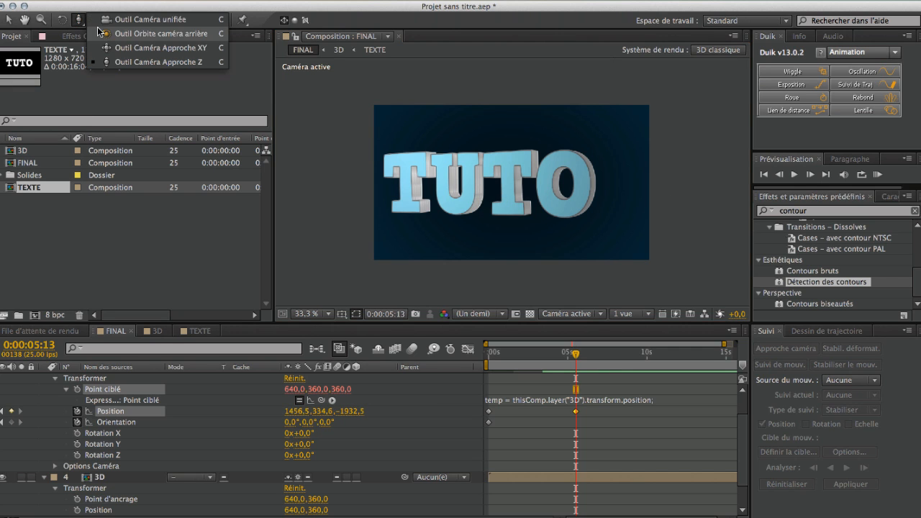
{"action": "left_click", "coordinate": [109, 33]}
{"action": "left_click_drag", "start_coordinate": [477, 210], "coordinate": [728, 242]}
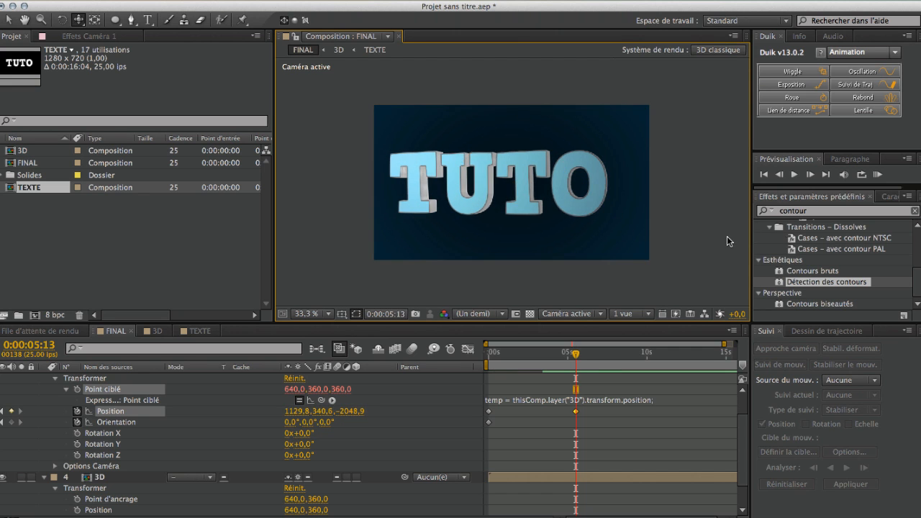
Apply easy ease to the camera's Position and Orientation keyframes, then run a RAM preview of the animation from the start.
{"action": "left_click_drag", "start_coordinate": [486, 447], "coordinate": [623, 389]}
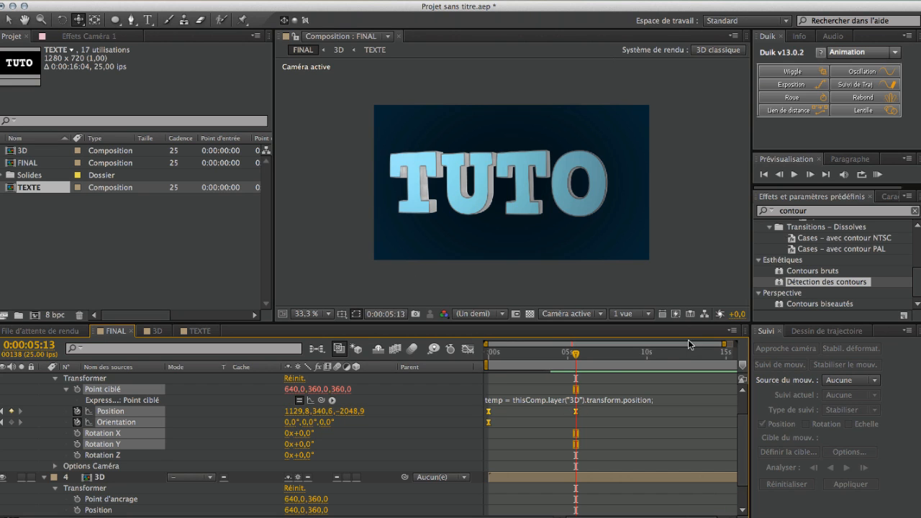
{"action": "left_click", "coordinate": [881, 175]}
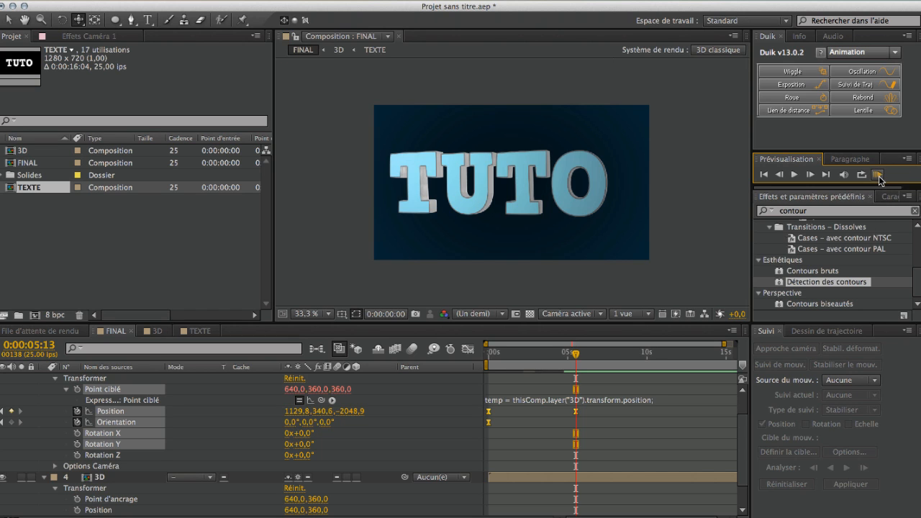
{"action": "left_click", "coordinate": [573, 366]}
{"action": "left_click", "coordinate": [489, 357]}
{"action": "left_click", "coordinate": [878, 175]}
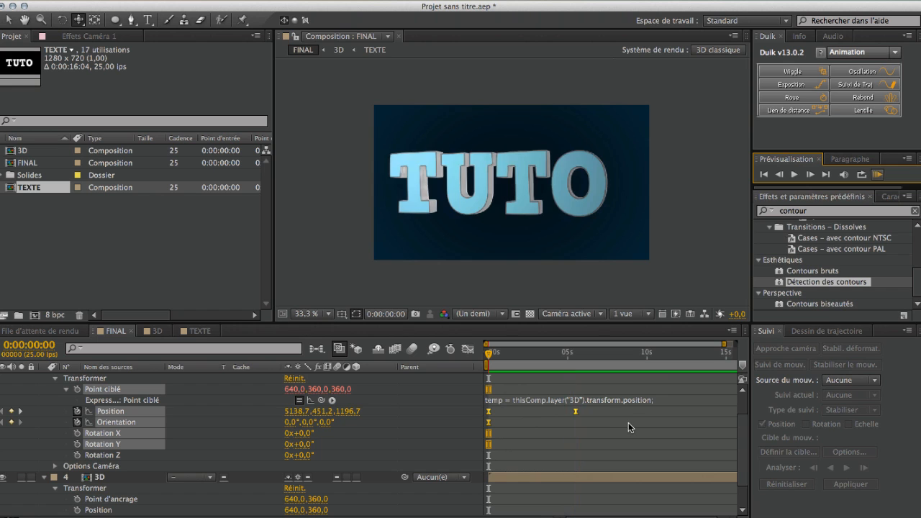
{"action": "key", "text": "space"}
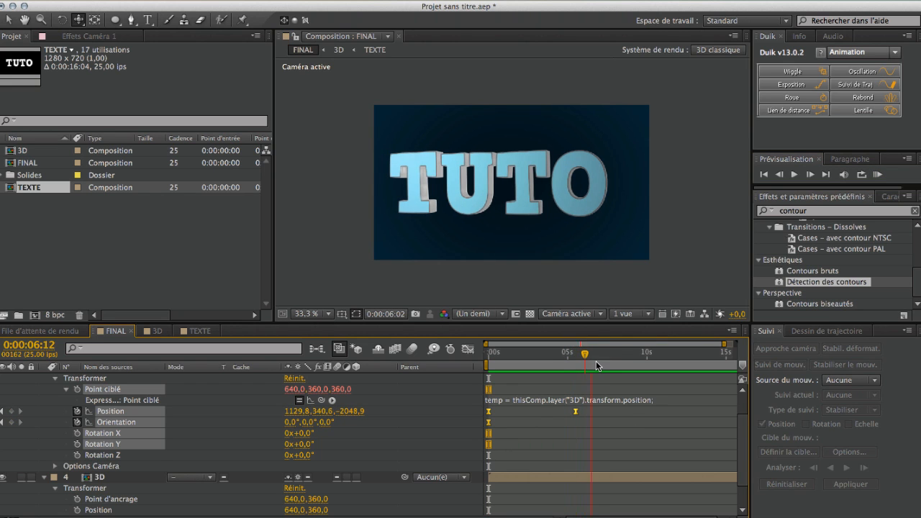